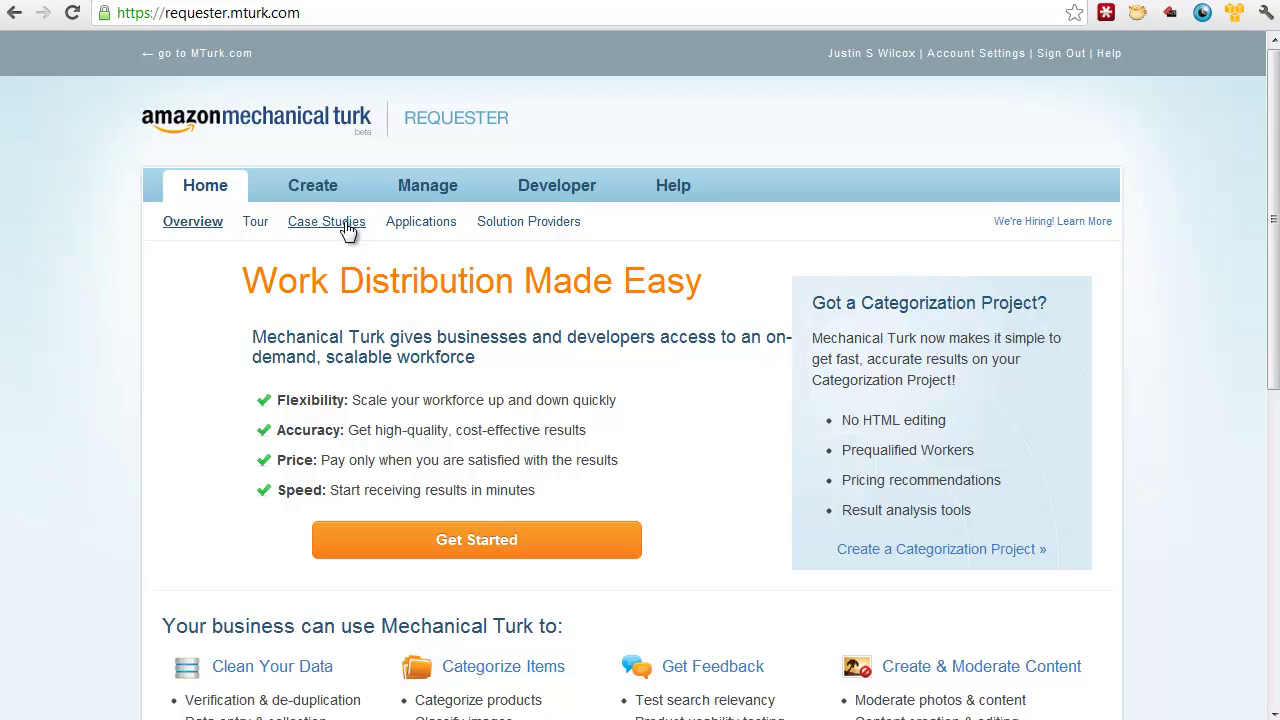
Step: Create a new project from the Other template
left_click(313, 186)
left_click(323, 197)
left_click(213, 226)
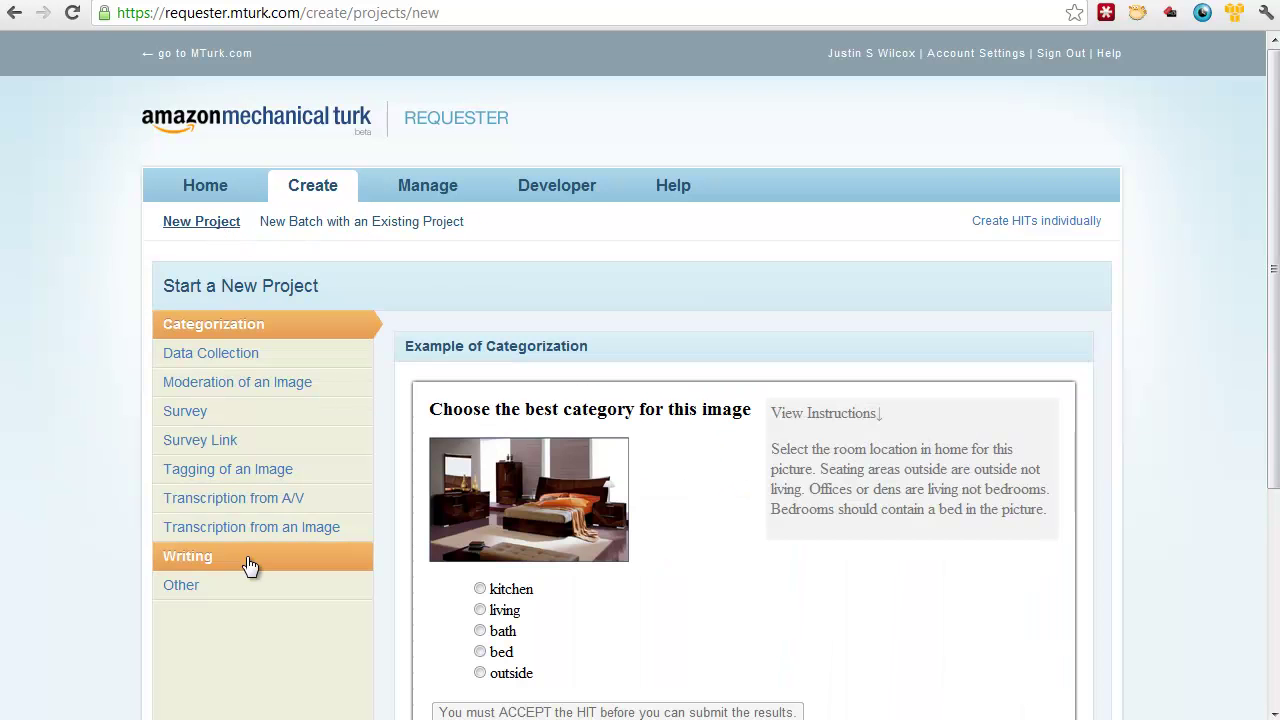
left_click(244, 589)
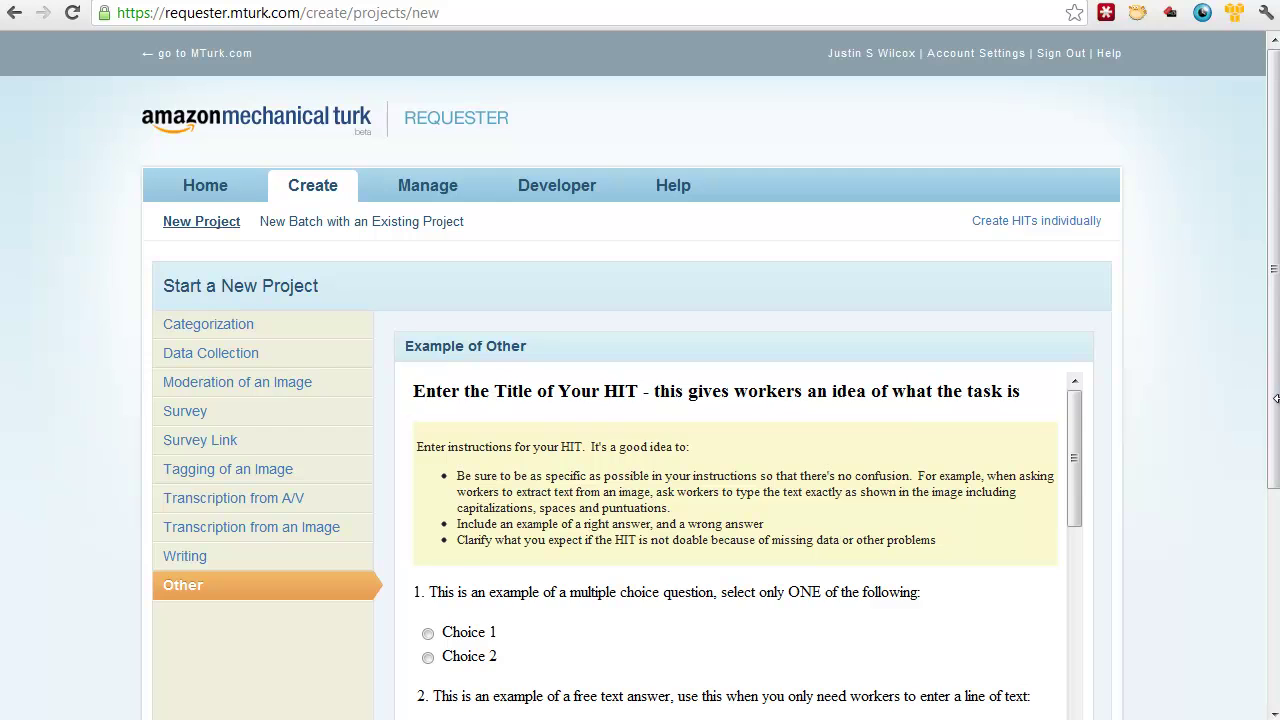
scroll(1272, 400, "down", 3)
left_click(1052, 520)
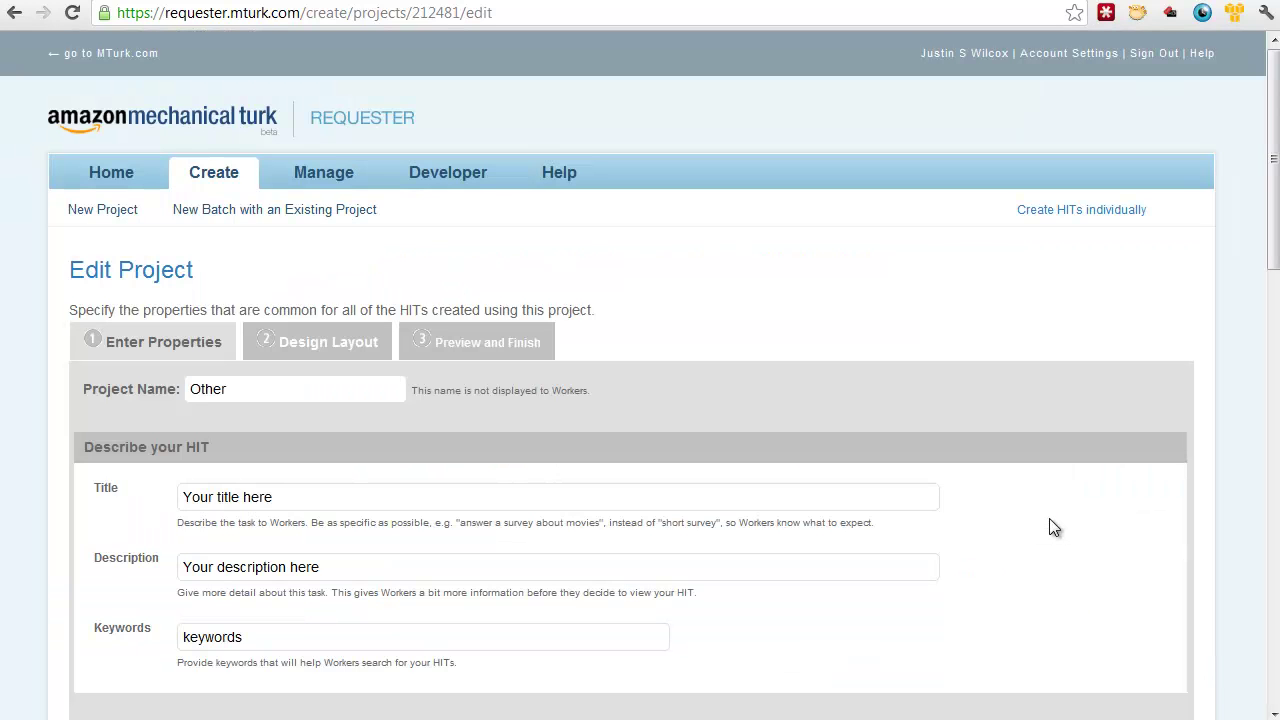
Step: Name the project 'Customer Interviews - Daycare' and title the HIT 'Phone interview with Daycare Parents'
left_click_drag(291, 388, 122, 388)
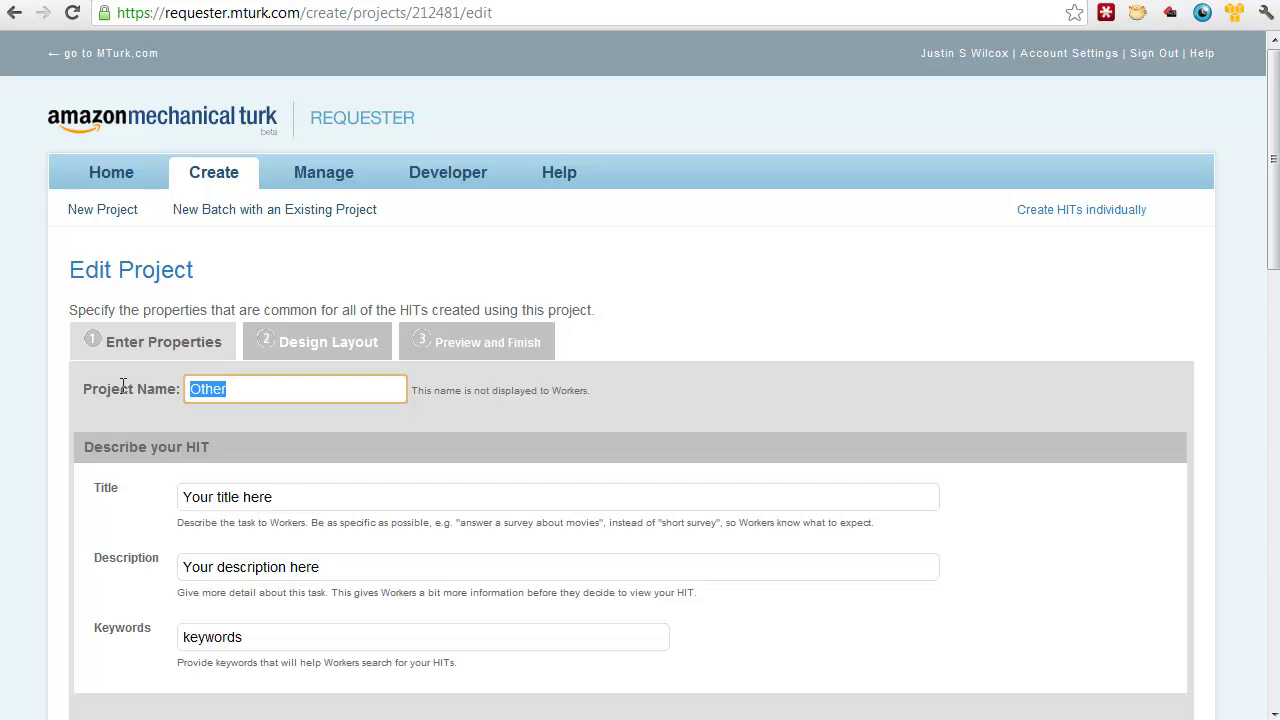
type("Customer")
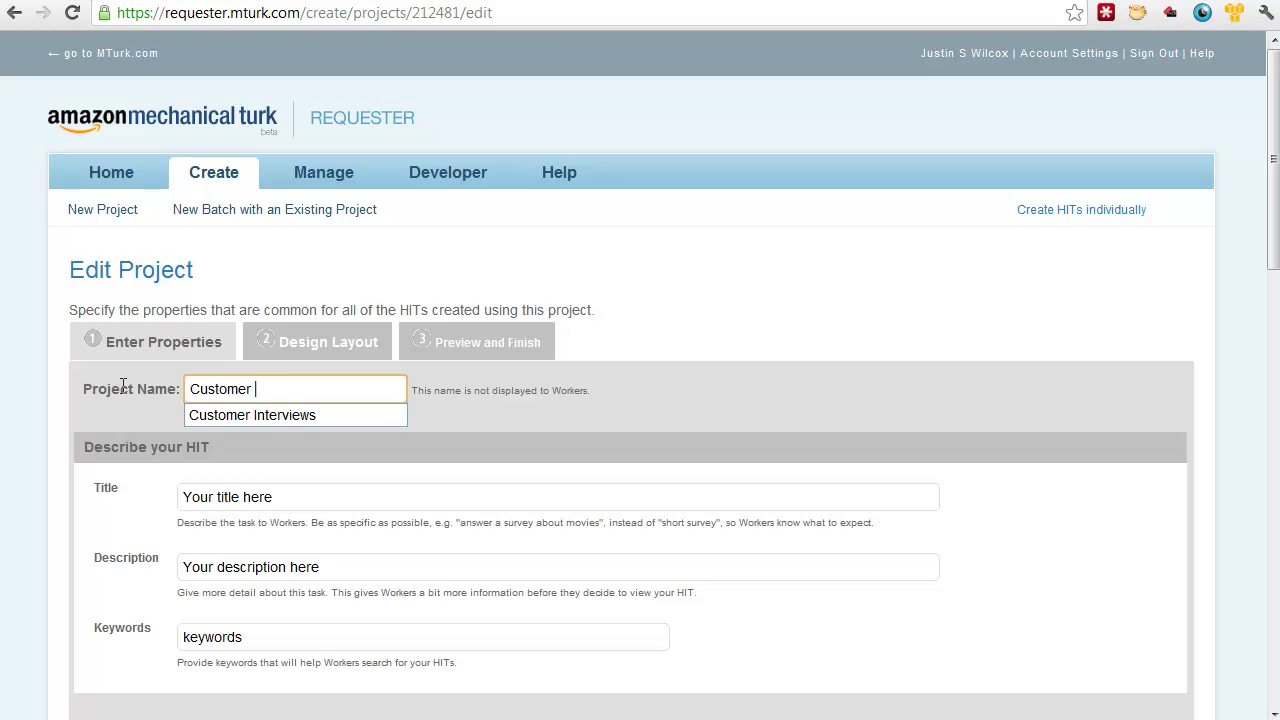
key("Down")
key("Return")
type("- Daycare")
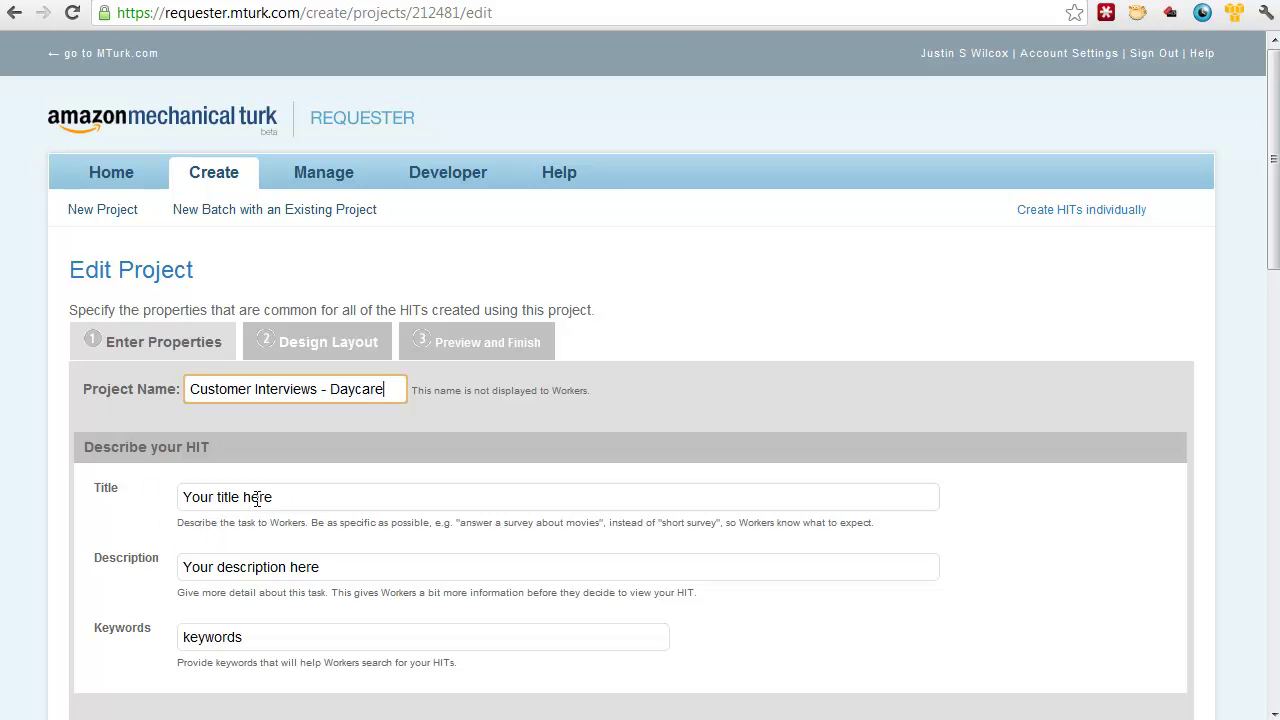
left_click_drag(294, 500, 149, 503)
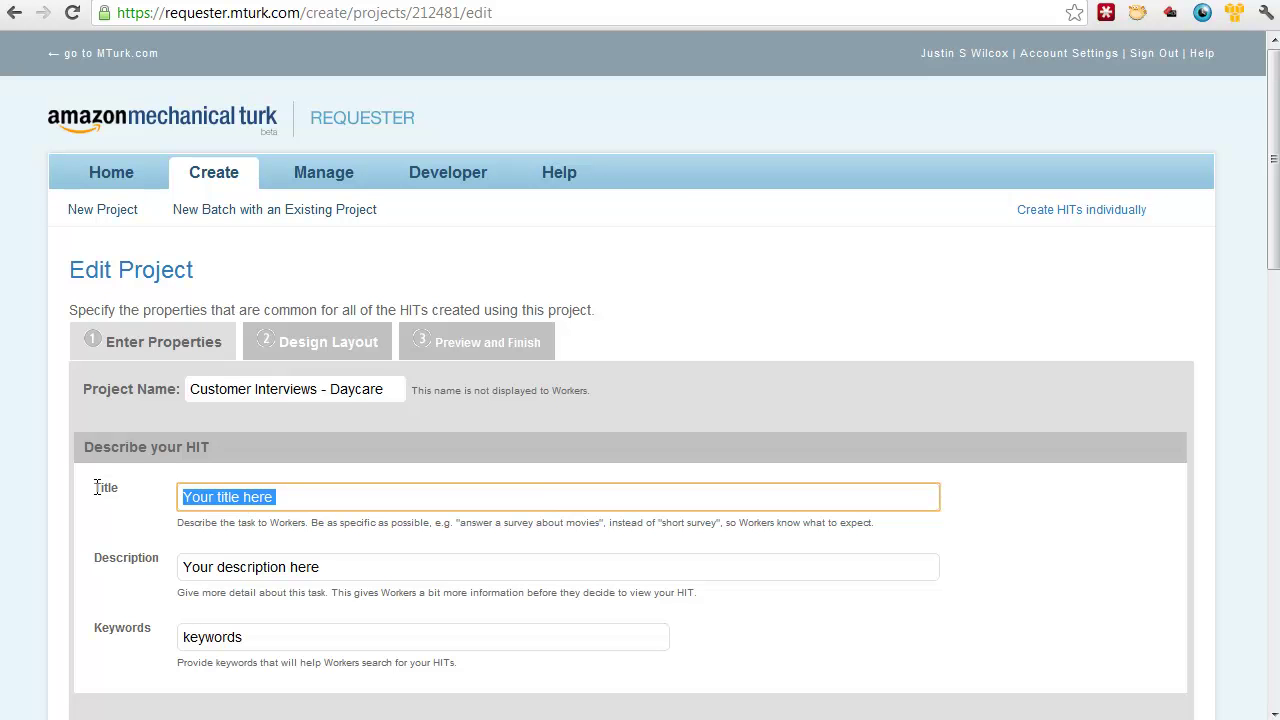
type("Phone interview with ")
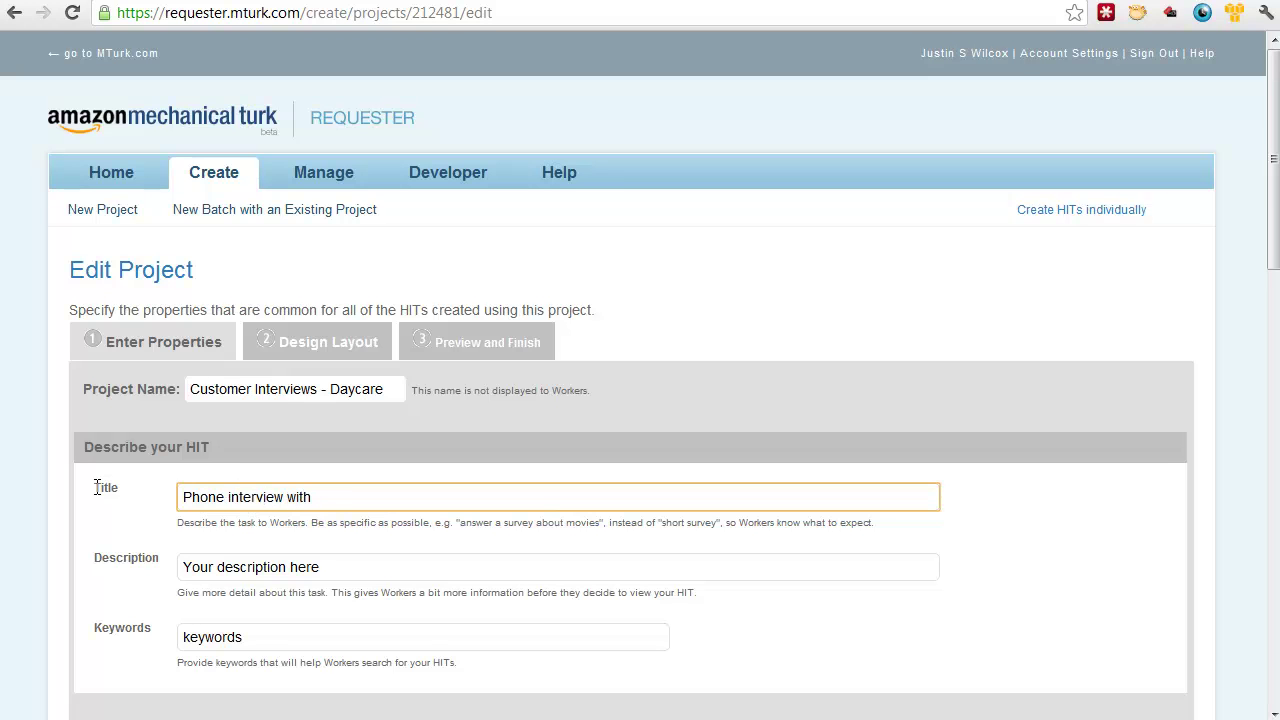
type("Daycare Parents")
Step: Replace the placeholder description with the earlier phone-interview description, reworded for daycare parents
key("Tab")
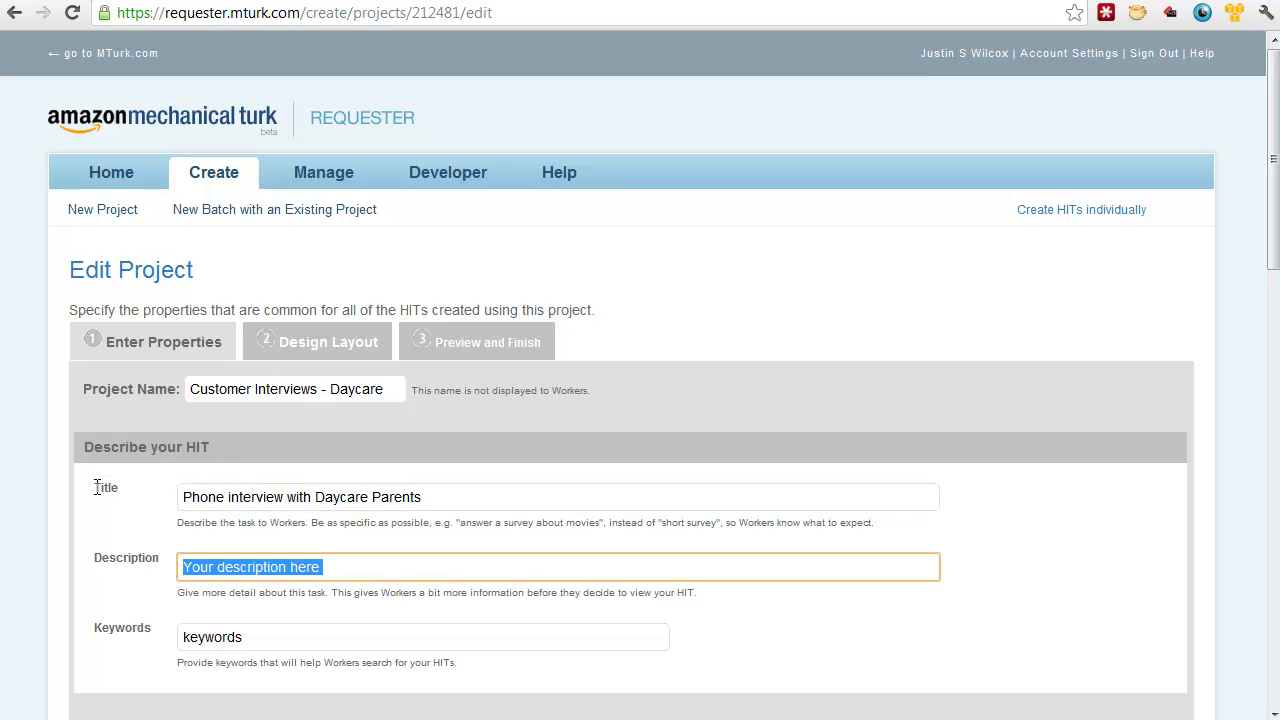
key("End")
key("ctrl+a")
key("BackSpace")
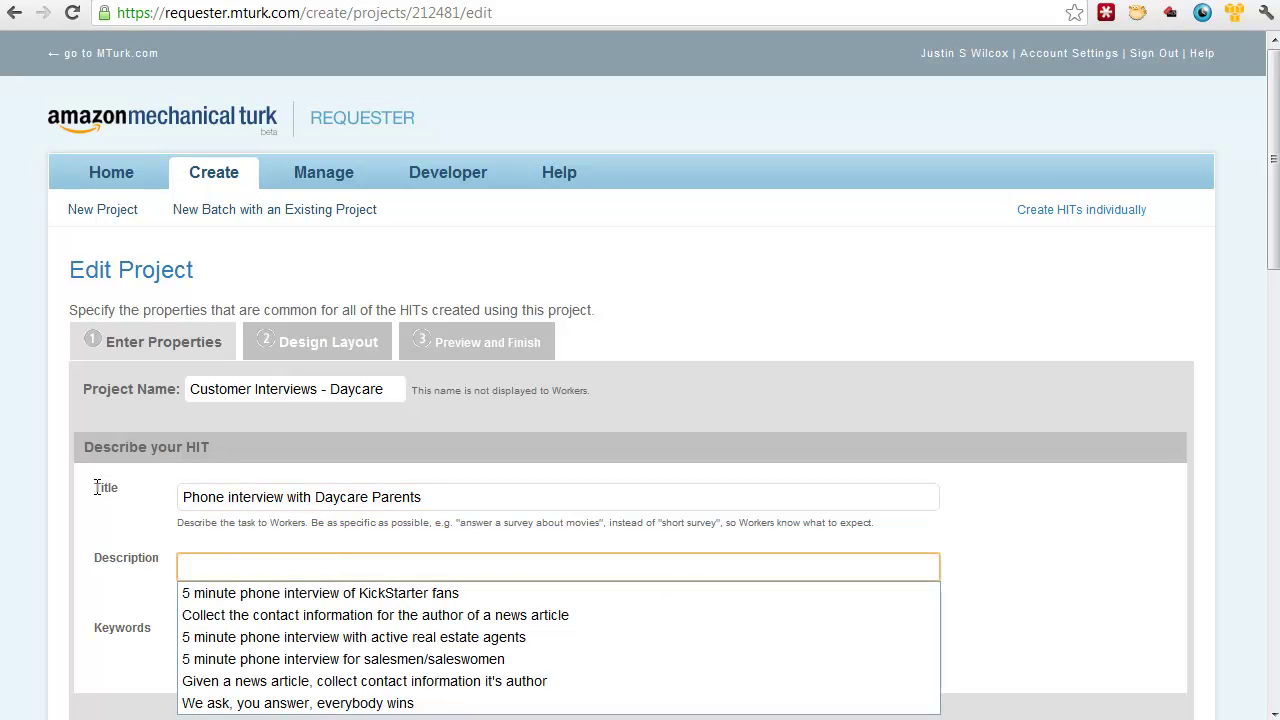
key("Down")
key("Down")
key("Down")
key("Return")
key("ctrl+shift+Left")
key("ctrl+shift+Left")
key("ctrl+shift+Left")
key("ctrl+shift+Left")
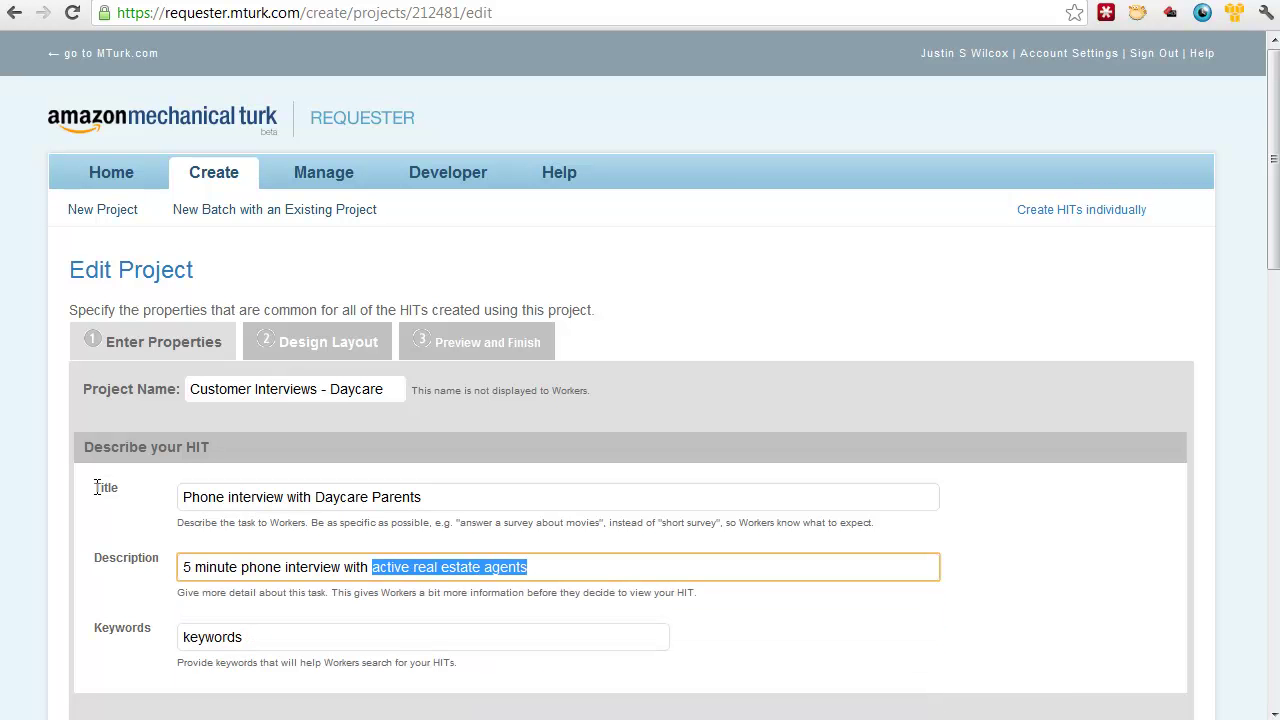
type("par")
key("Down")
key("Return")
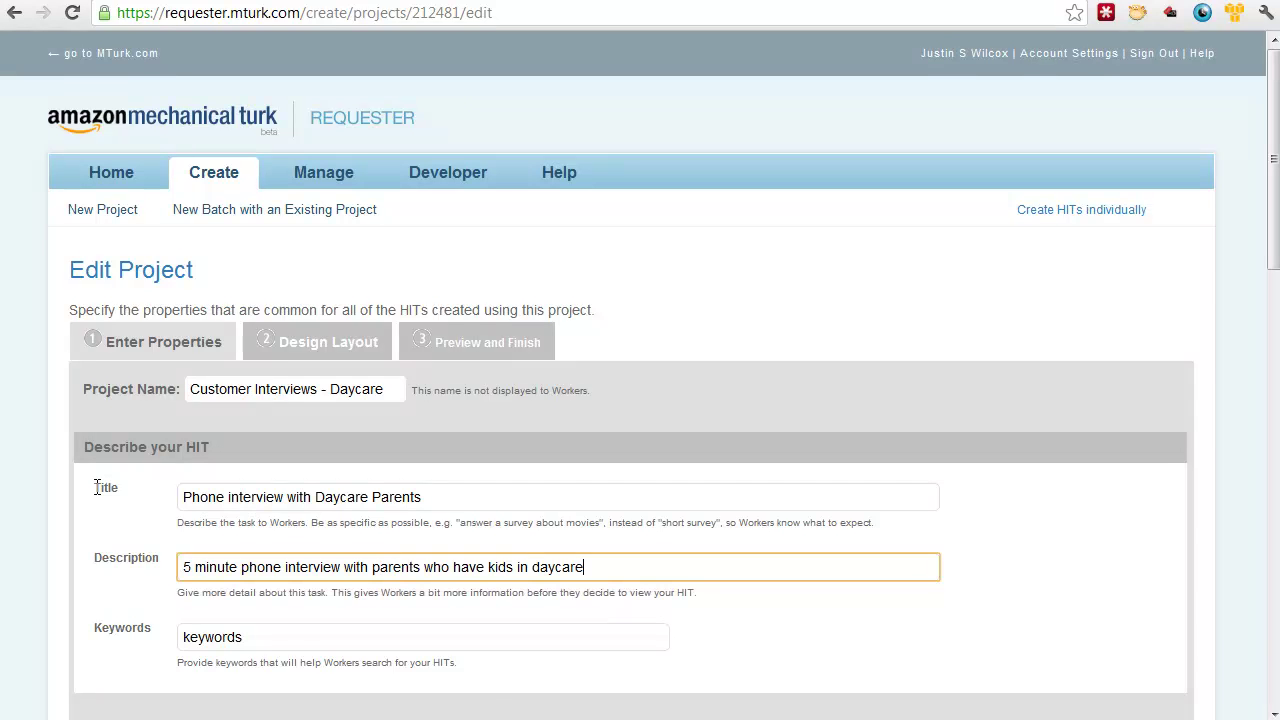
Step: Set the keywords to 'interview phone survey parents kids daycare'
key("Tab")
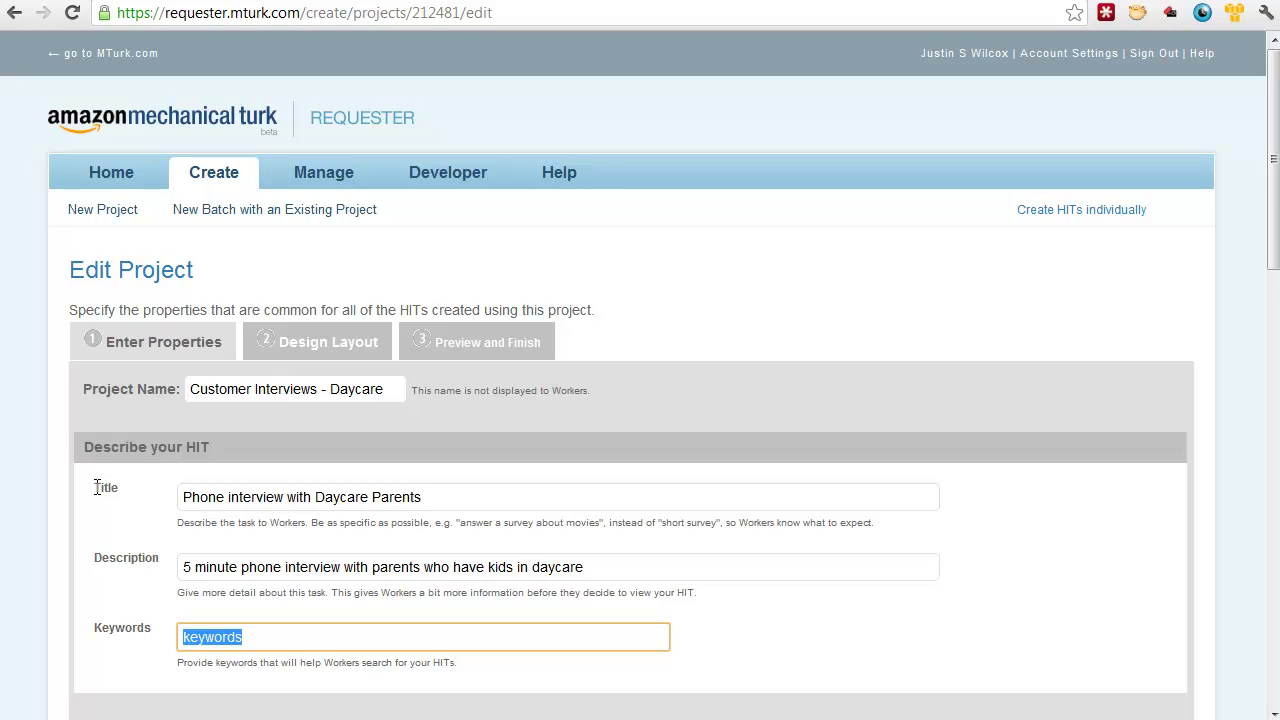
type("interview pho")
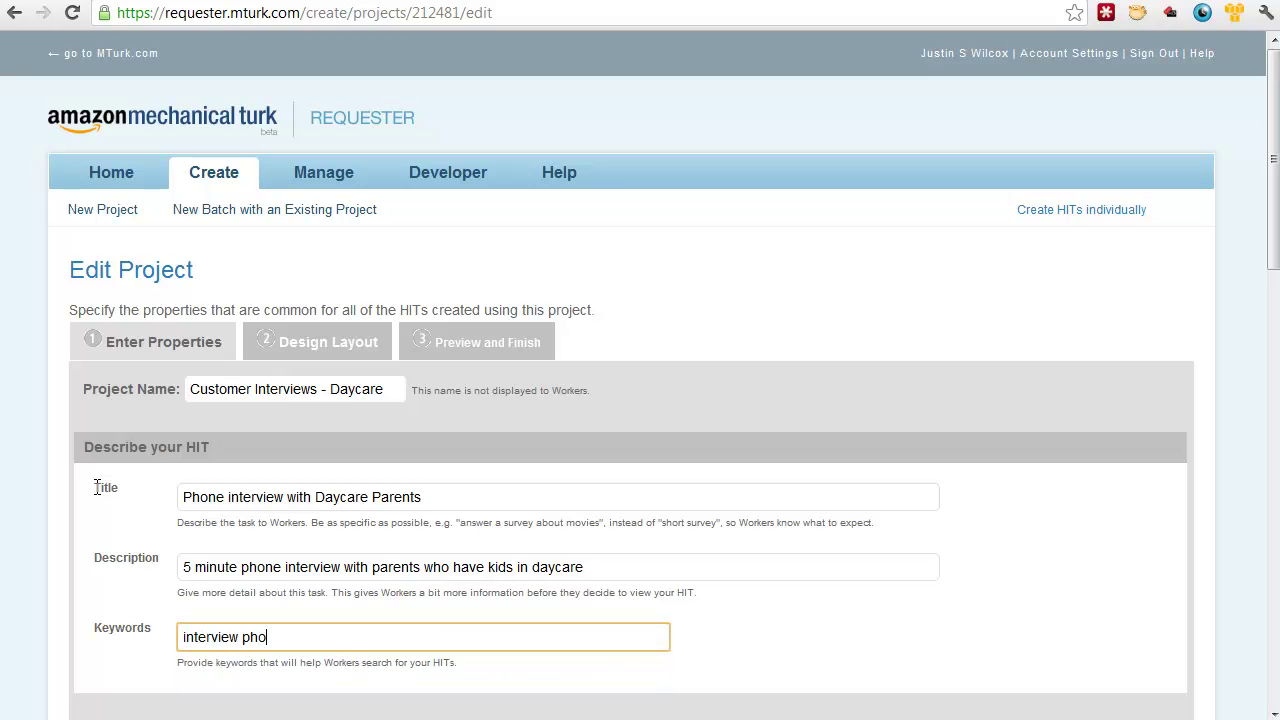
type("ne survey parents kids ca")
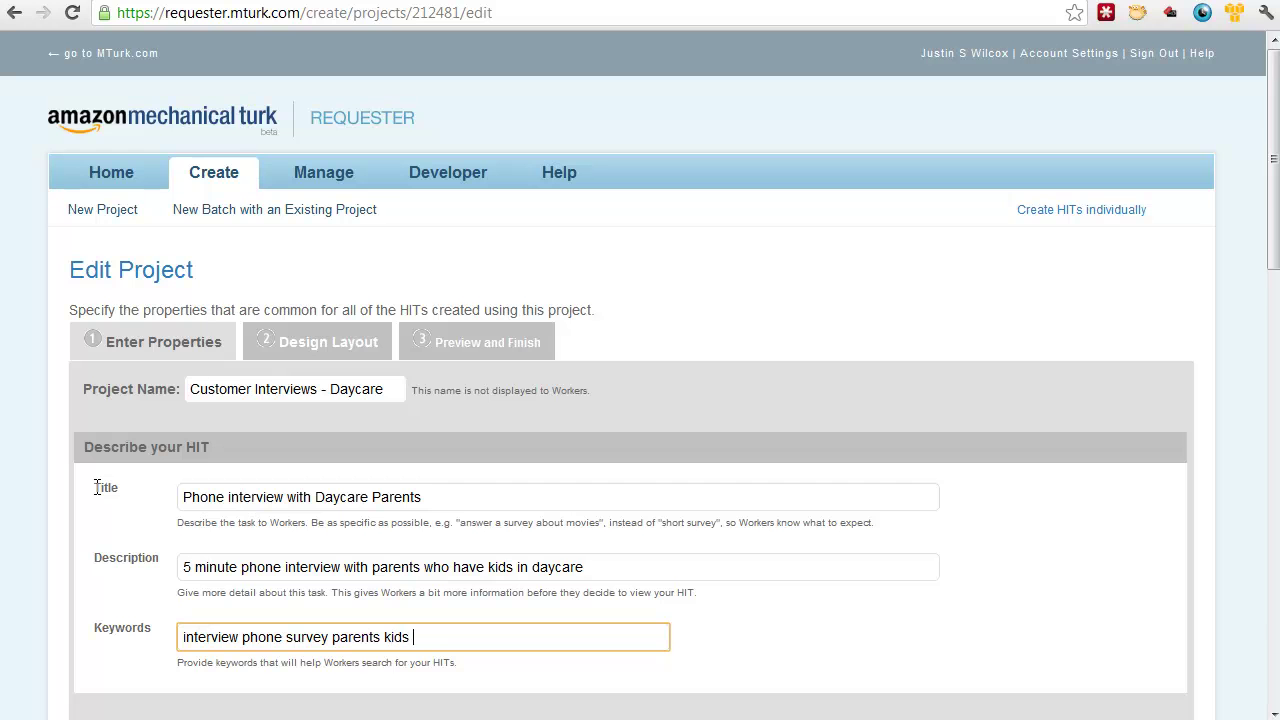
key("BackSpace")
key("BackSpace")
type("daycare")
key("Tab")
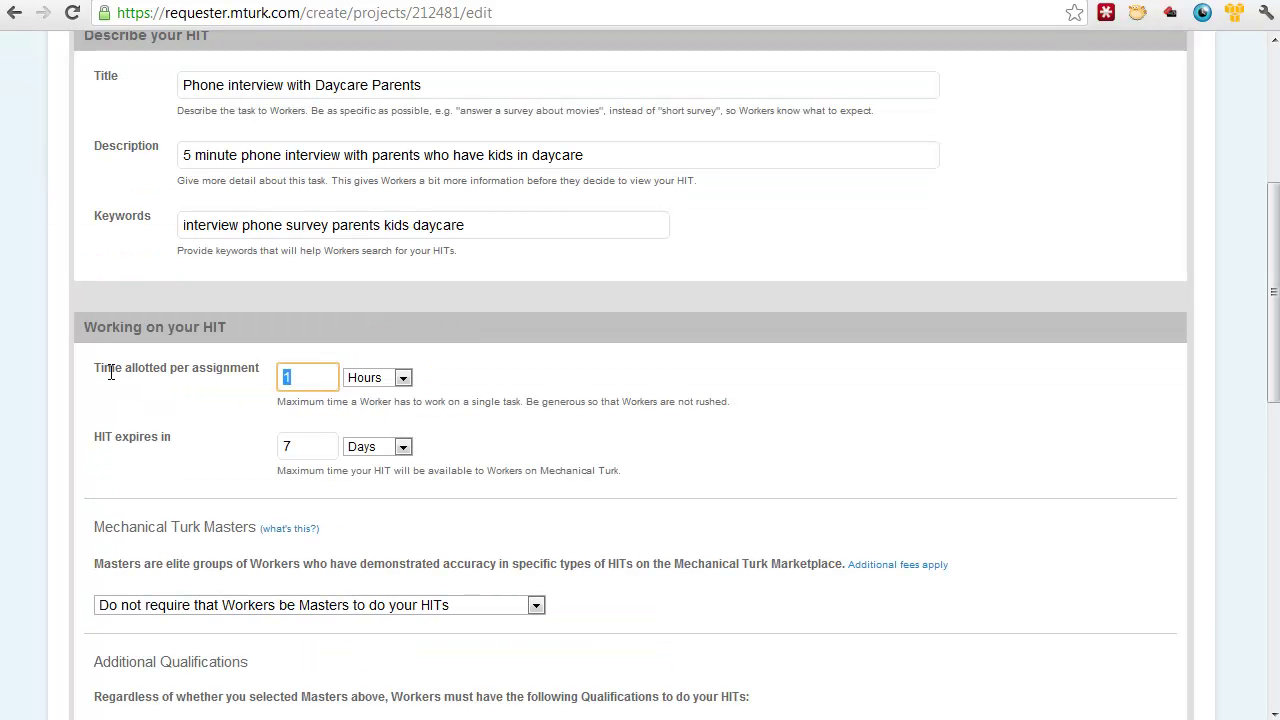
Step: Change 'HIT expires in' from 7 Days to 4 Hours, keeping 1 hour allotted per assignment
left_click(94, 369)
left_click(308, 375)
left_click_drag(92, 436, 172, 437)
left_click(172, 437)
double_click(304, 448)
type("4")
key("Tab")
left_click(385, 448)
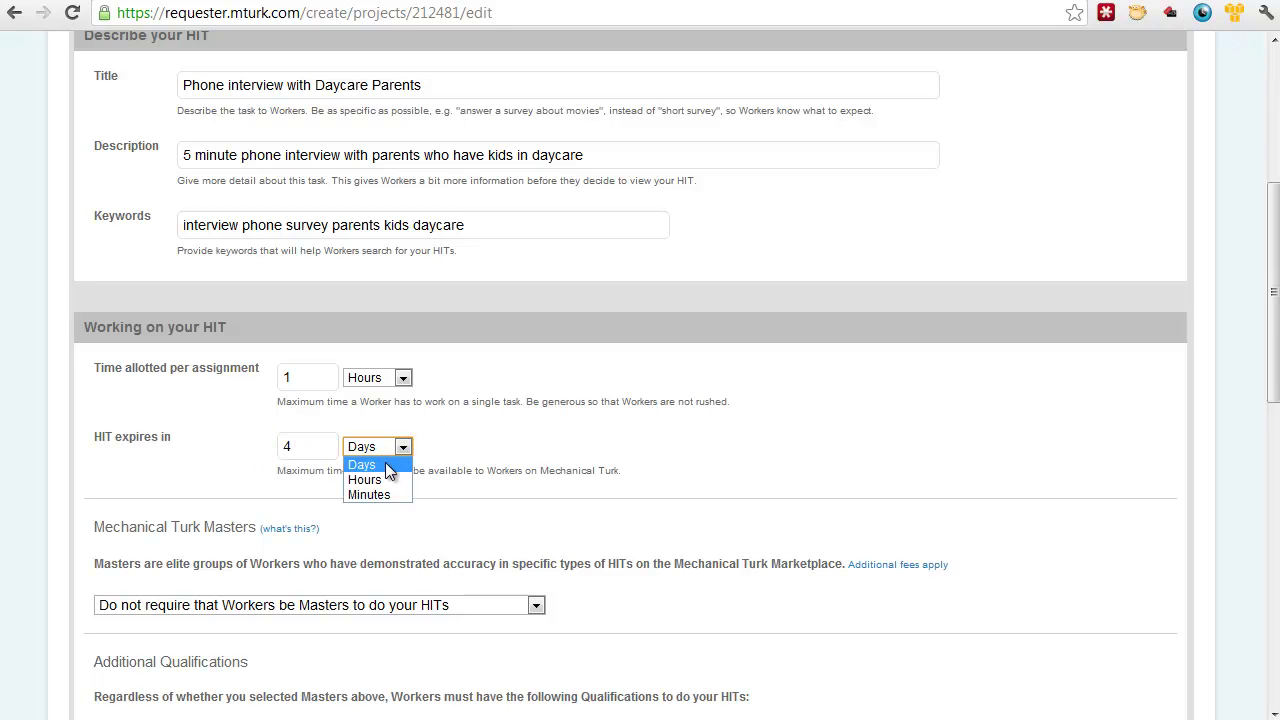
left_click(380, 478)
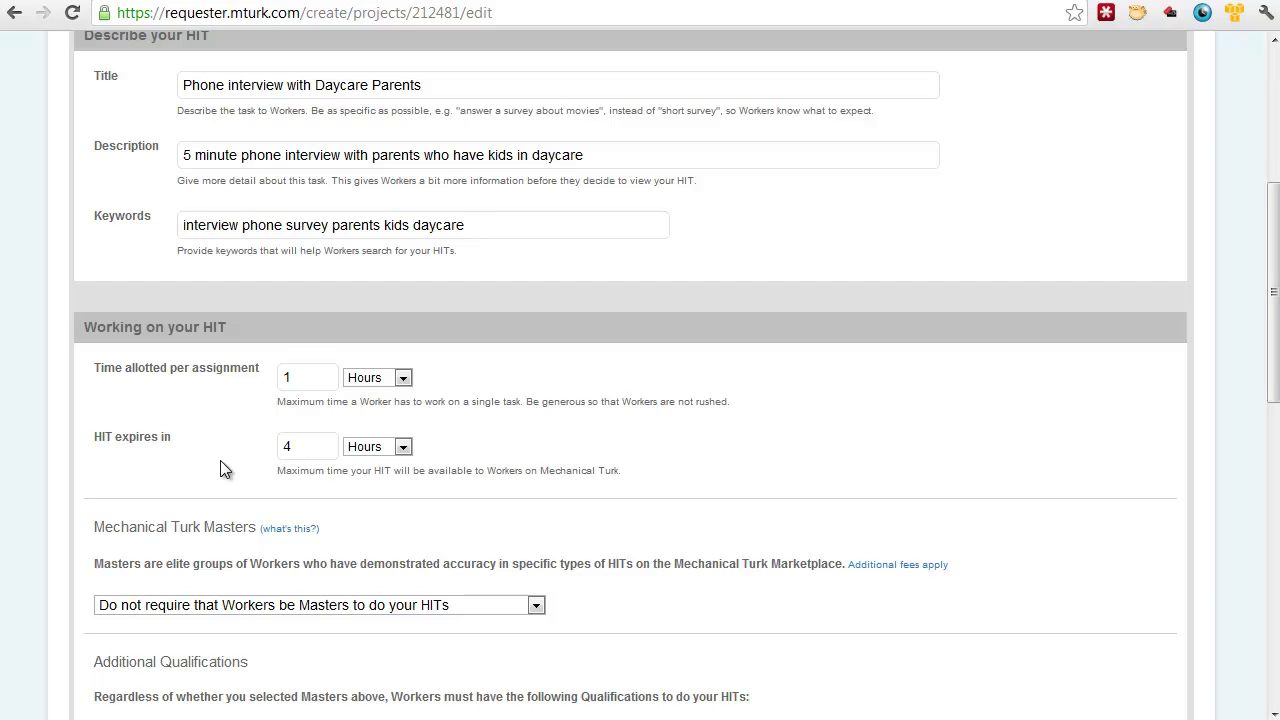
middle_click(675, 577)
Step: Remove the approval-rate and HITs-approved worker qualifications
scroll(675, 577, "down", 3)
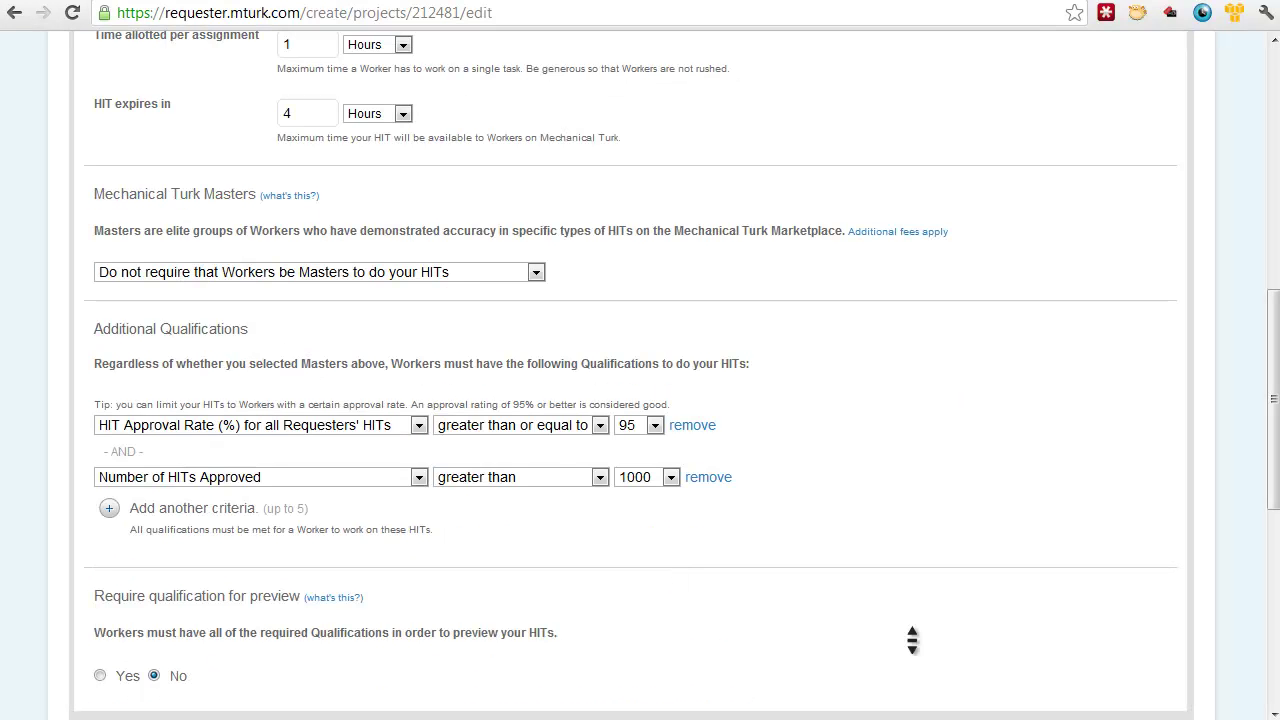
left_click_drag(1276, 465, 1276, 512)
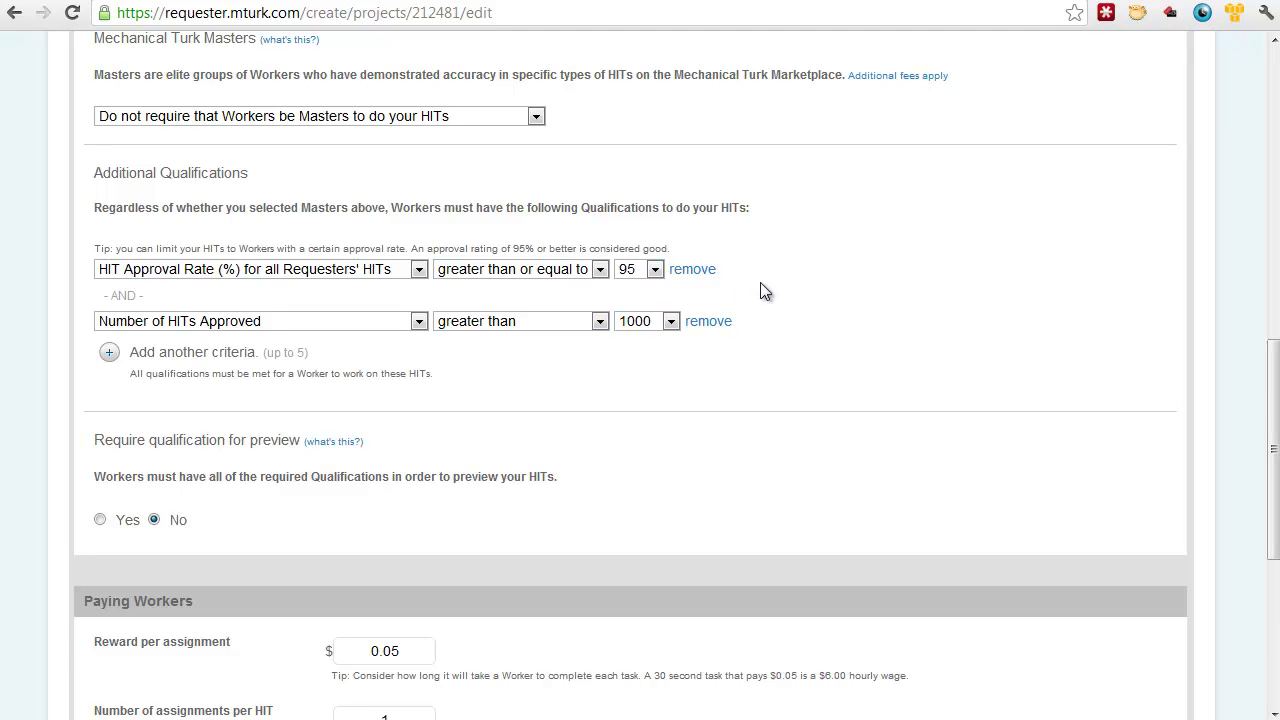
left_click(693, 270)
left_click(698, 271)
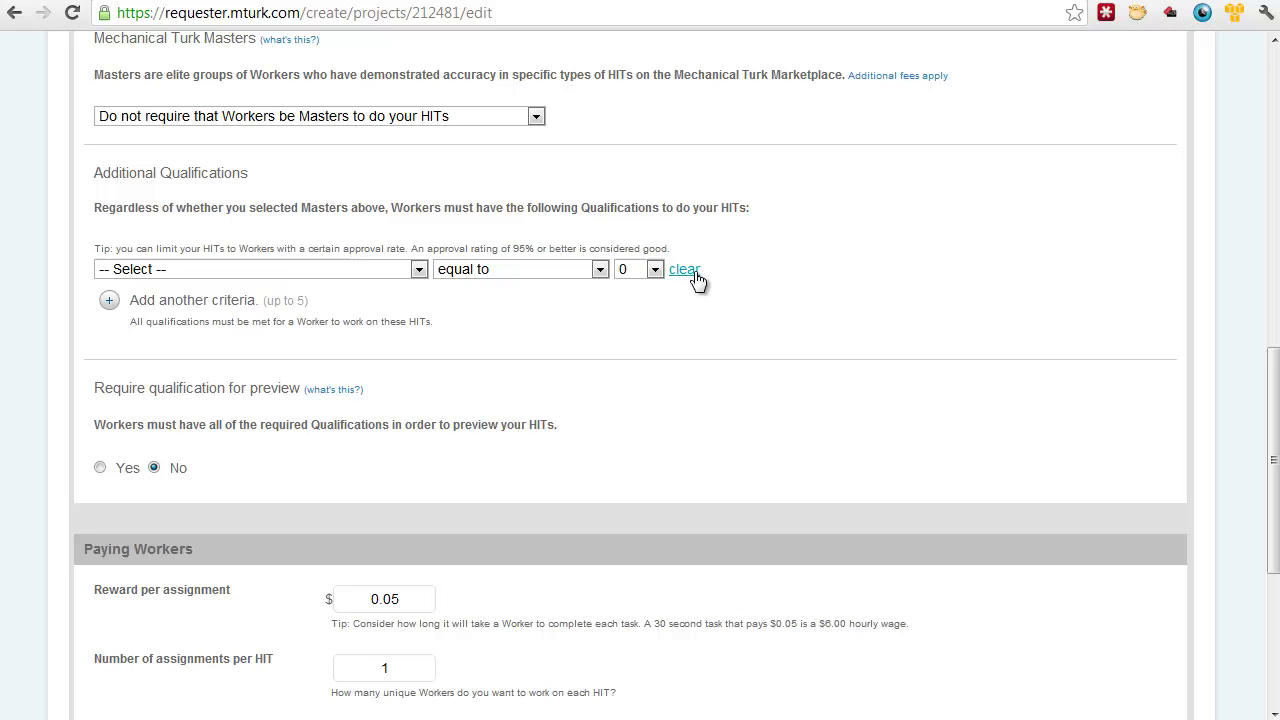
Step: Add a Location qualification requiring workers to be in the UNITED STATES
left_click(344, 272)
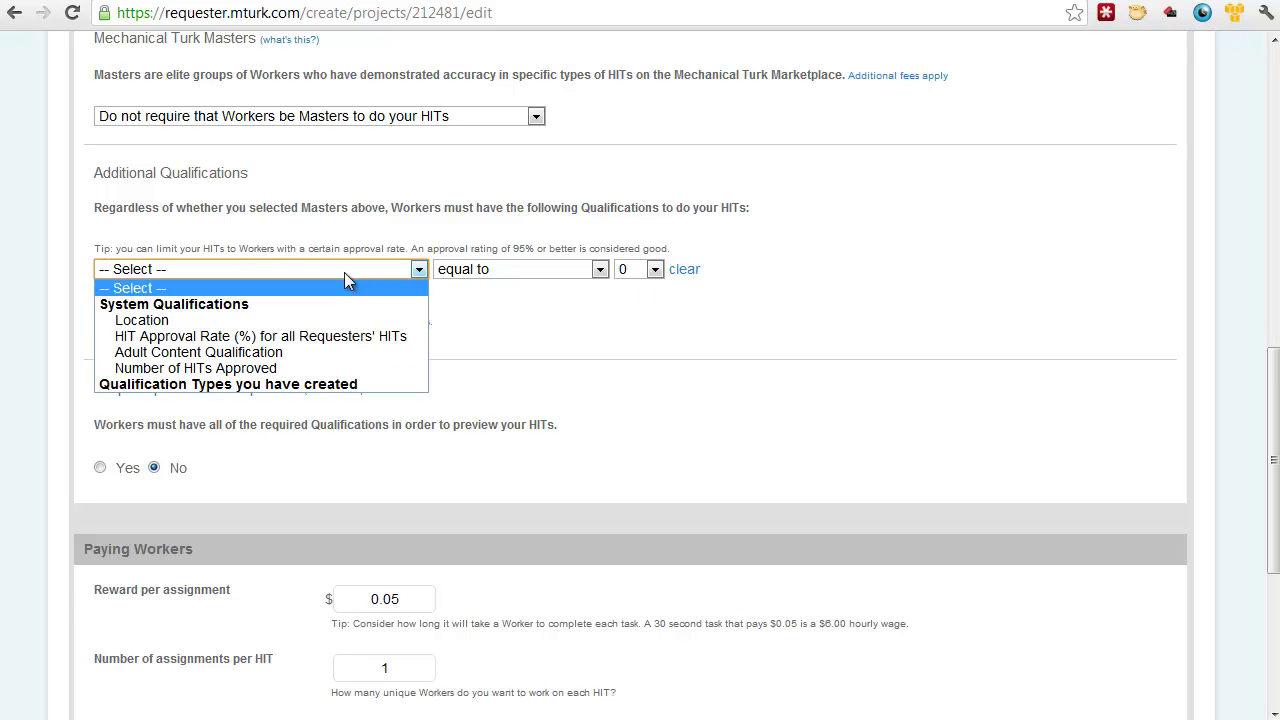
left_click(316, 316)
left_click(562, 271)
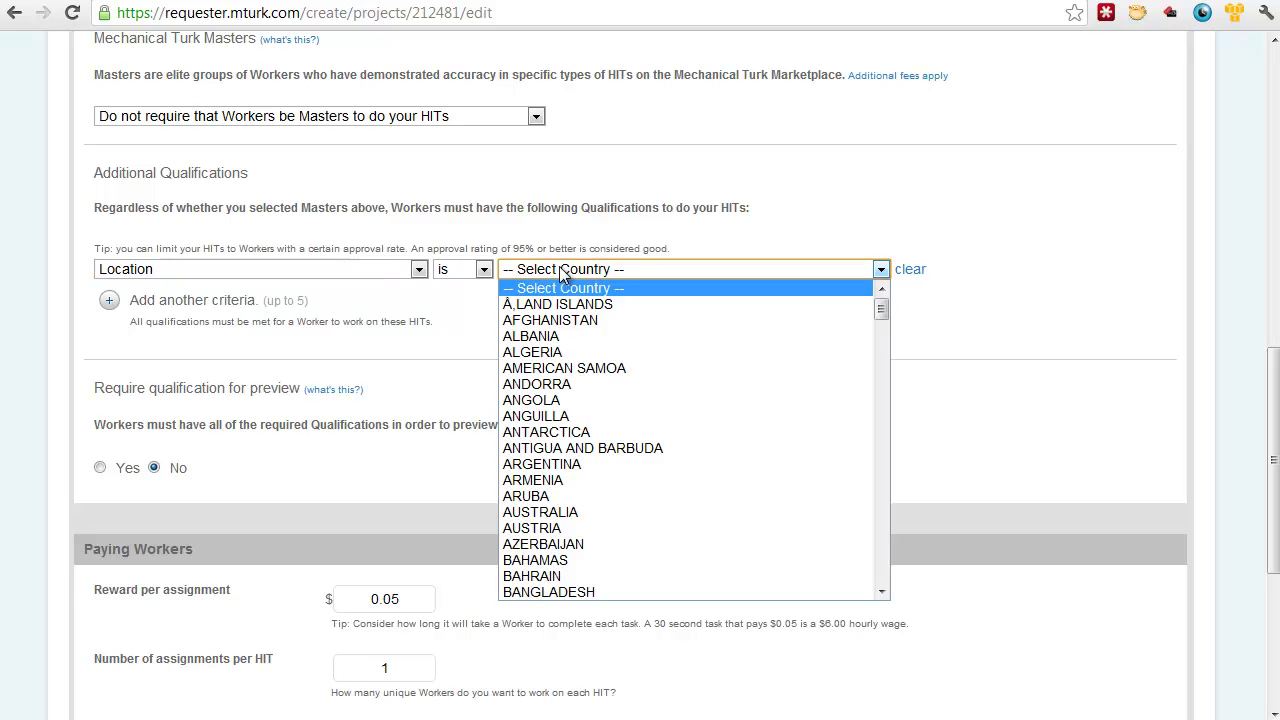
type("un")
key("Down")
key("Down")
key("Down")
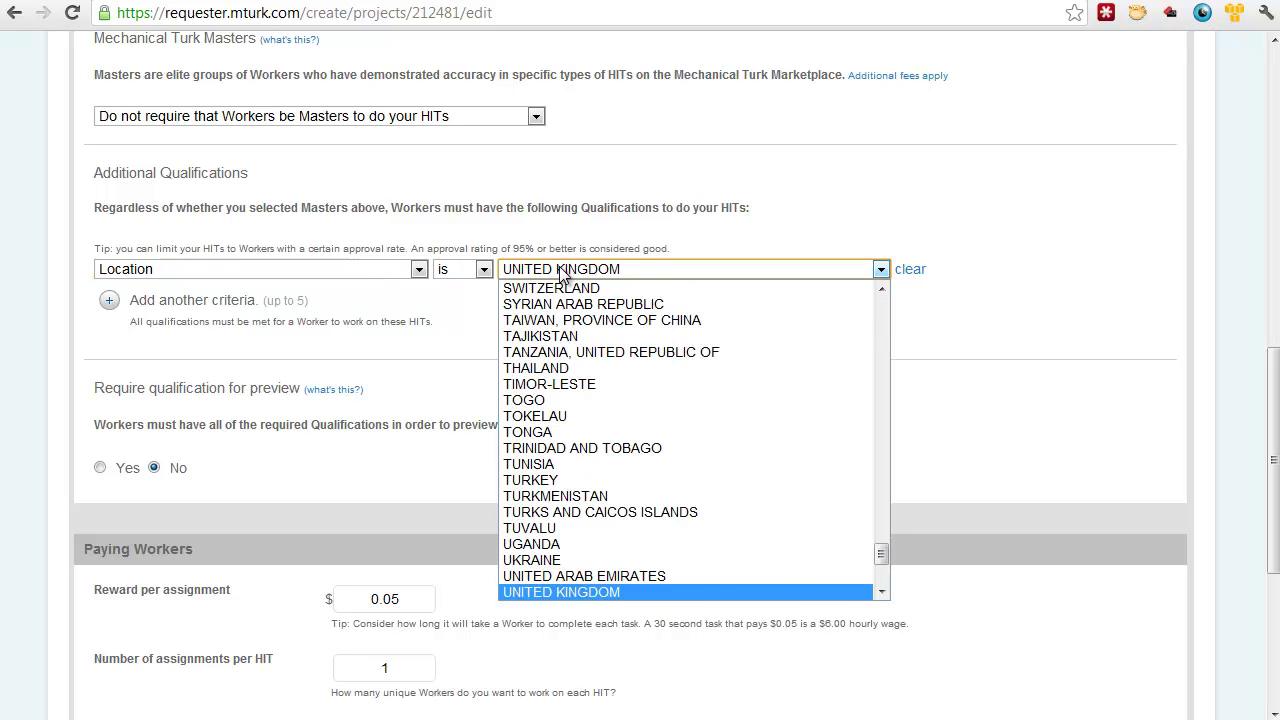
key("Up")
key("Return")
left_click(582, 364)
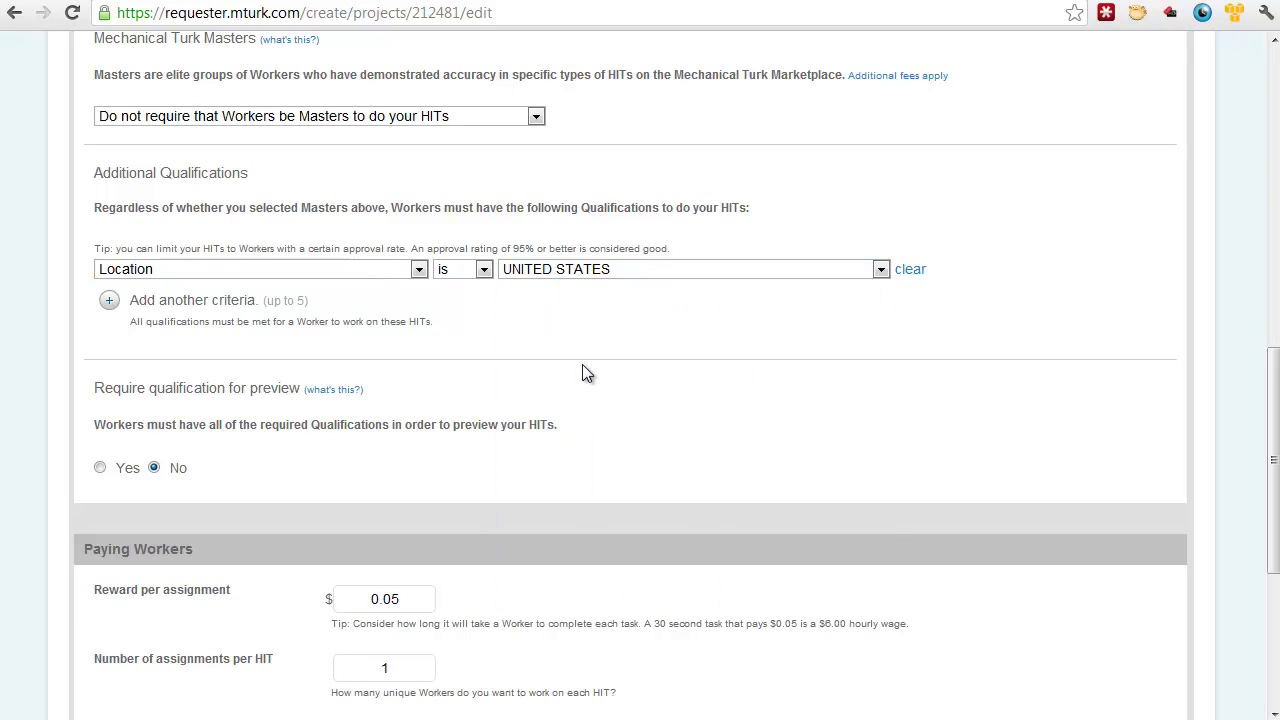
scroll(577, 390, "down", 3)
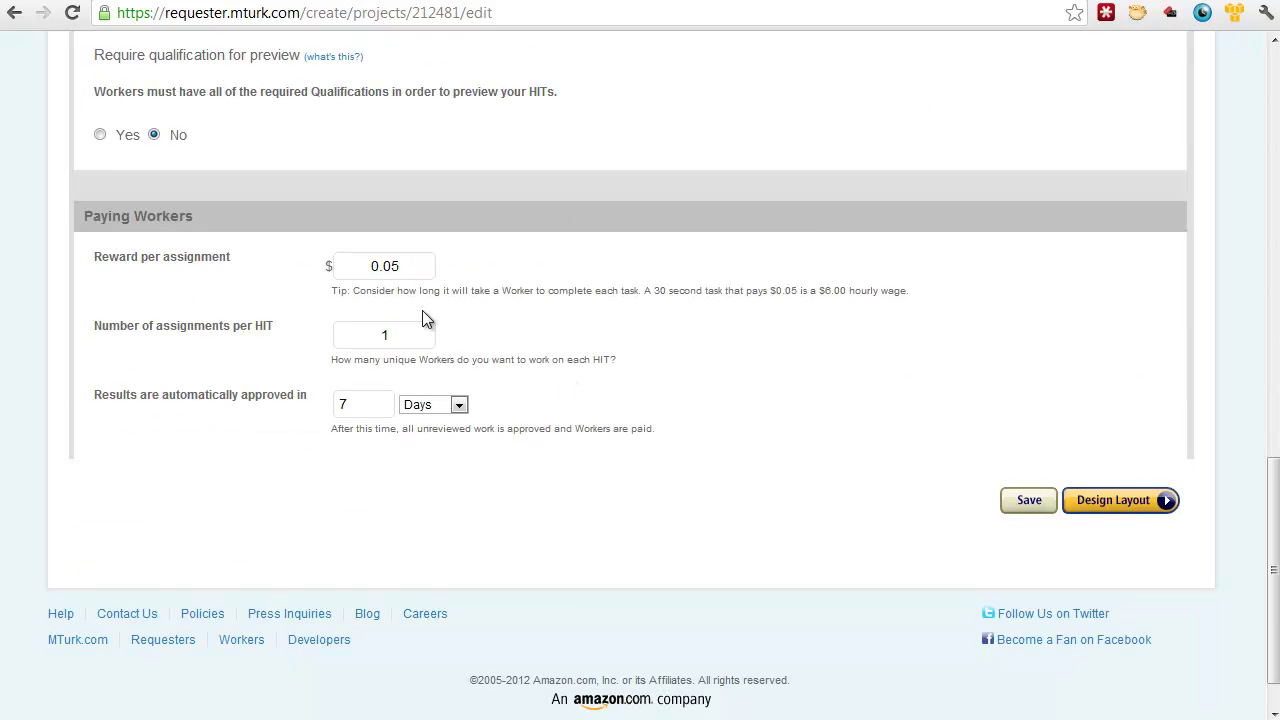
Step: Set the reward to $1.01 and fill in the number of assignments per HIT
left_click_drag(409, 273, 307, 264)
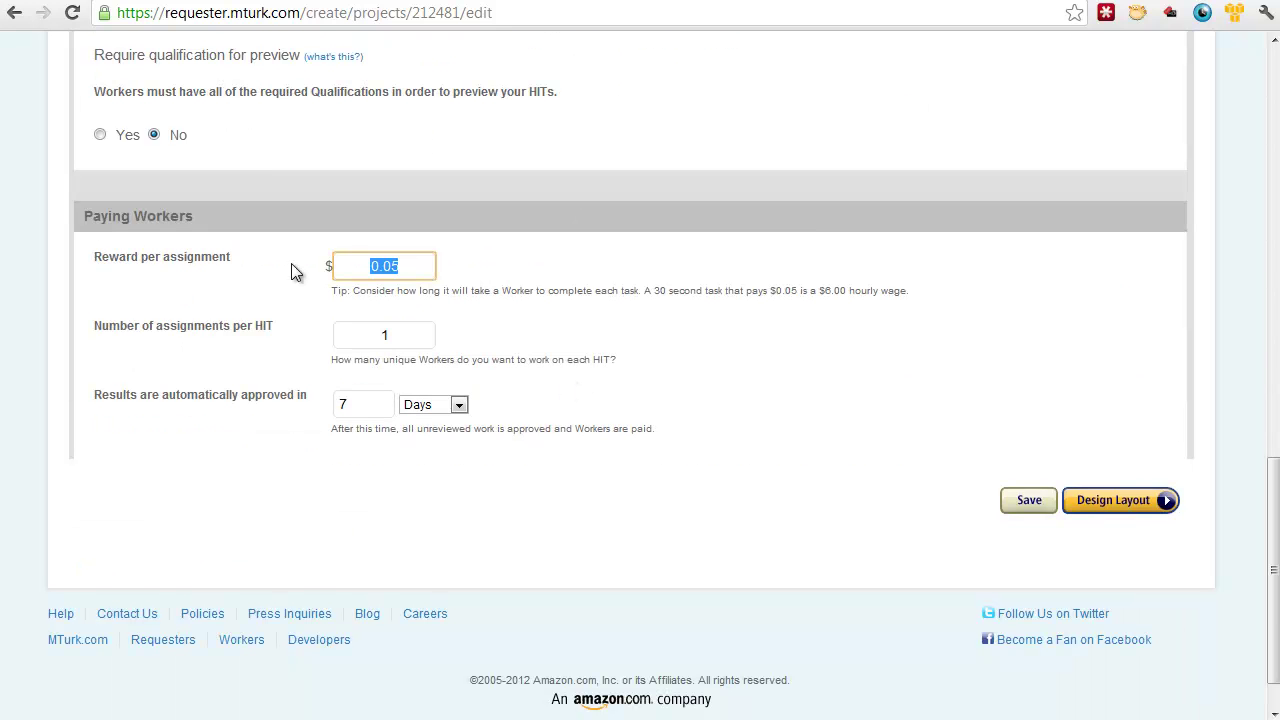
type("01")
key("Tab")
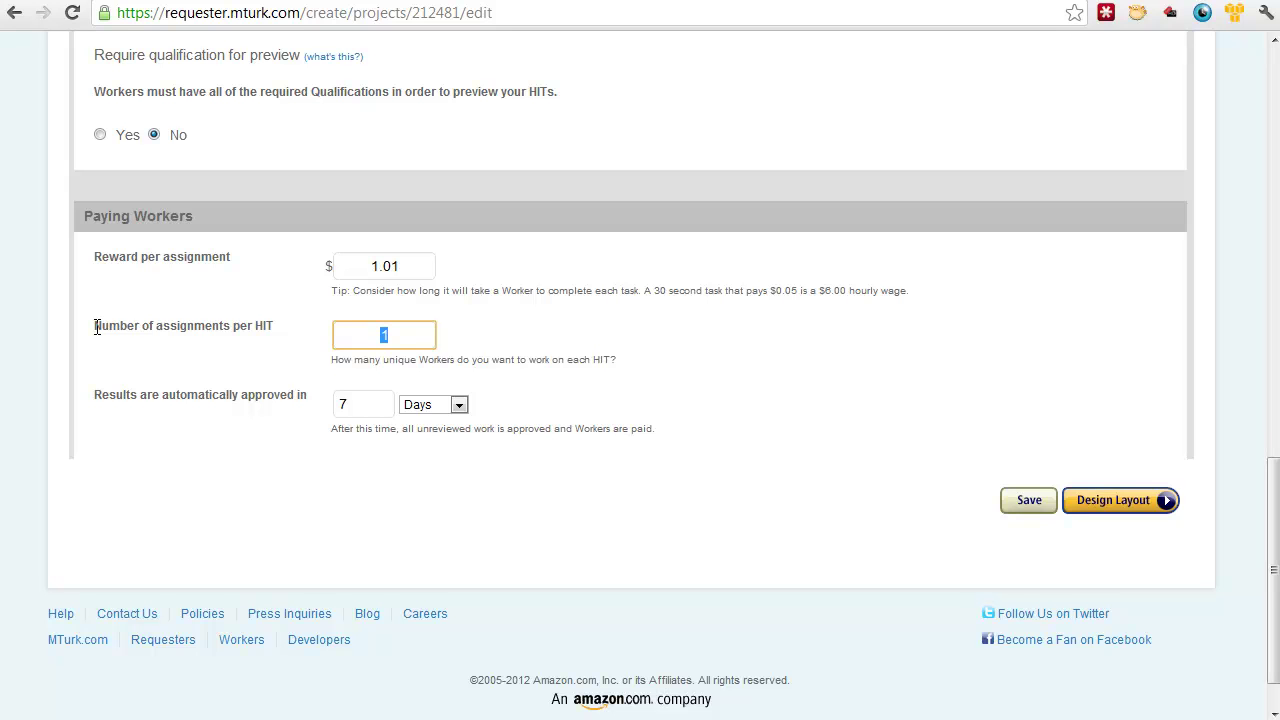
type("4")
key("Tab")
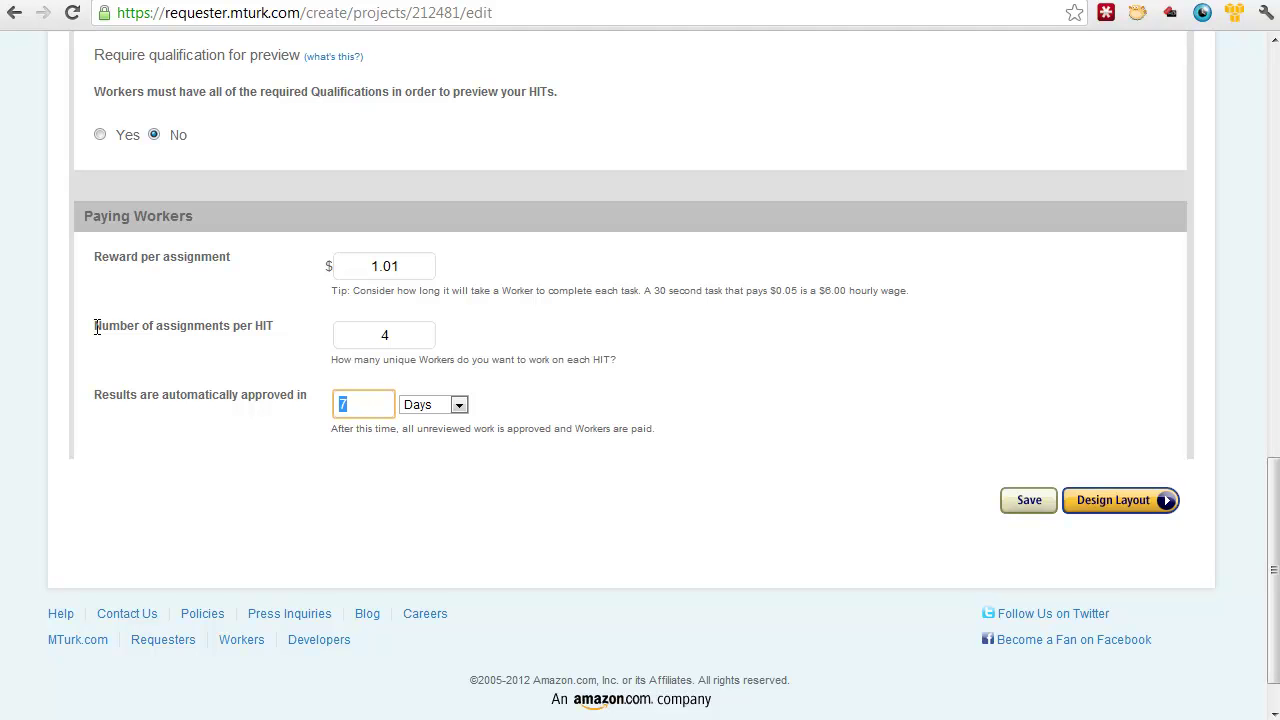
left_click(412, 337)
key("BackSpace")
type("25")
key("Tab")
Step: Settle on 4 assignments per HIT and auto-approve results after 21 days
left_click(411, 339)
key("BackSpace")
key("BackSpace")
type("4")
key("Tab")
type("21")
key("Tab")
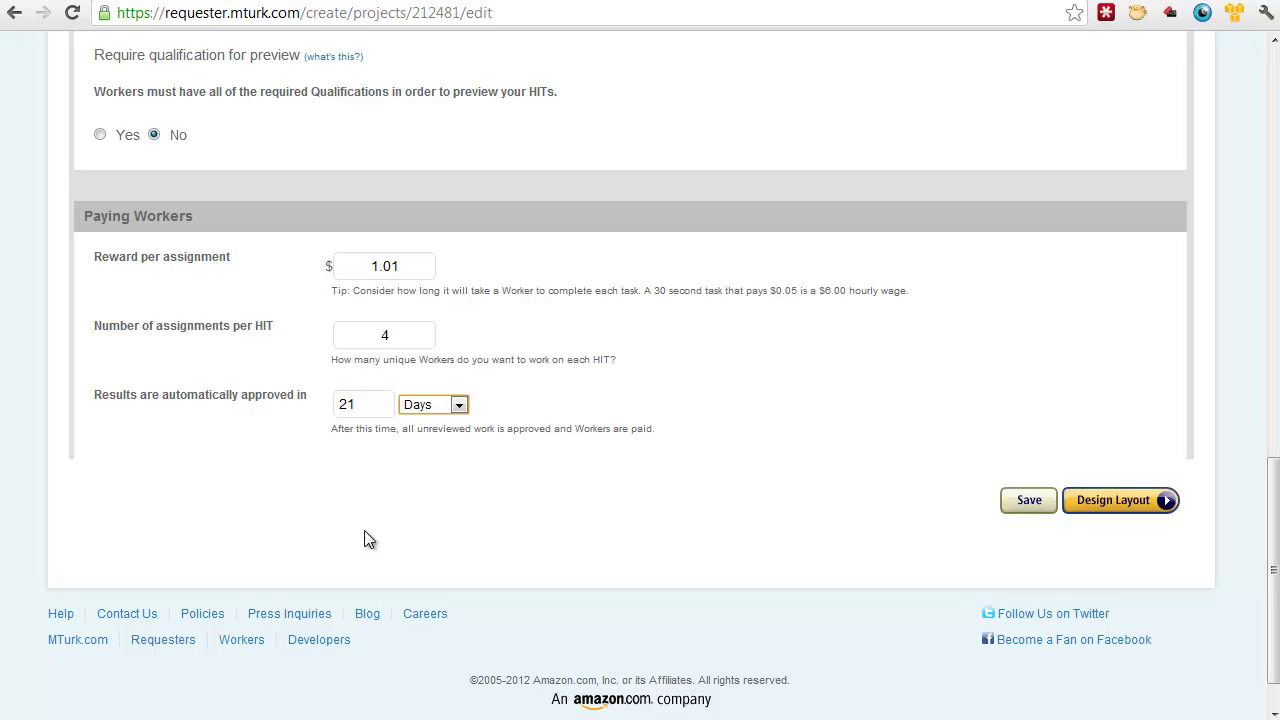
left_click(562, 424)
Step: Replace the sample layout HTML with the prepared daycare-parent phone-survey HTML
left_click(1130, 510)
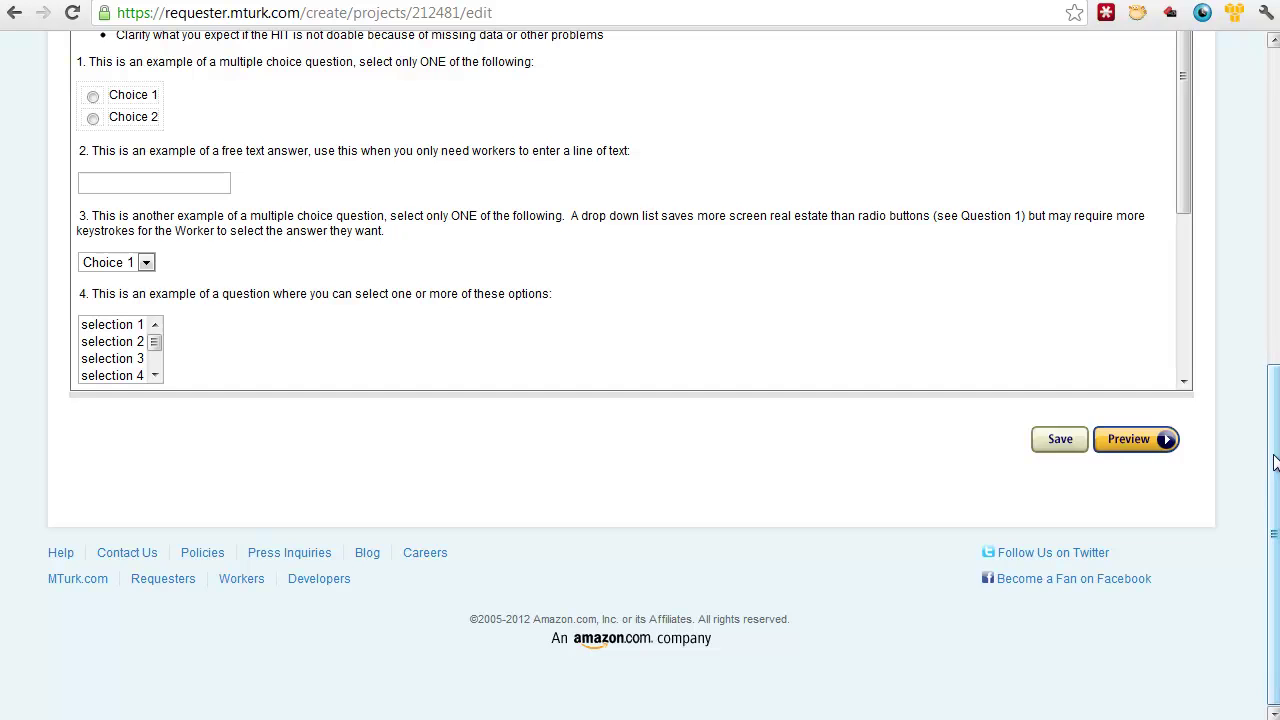
scroll(1263, 335, "up", 3)
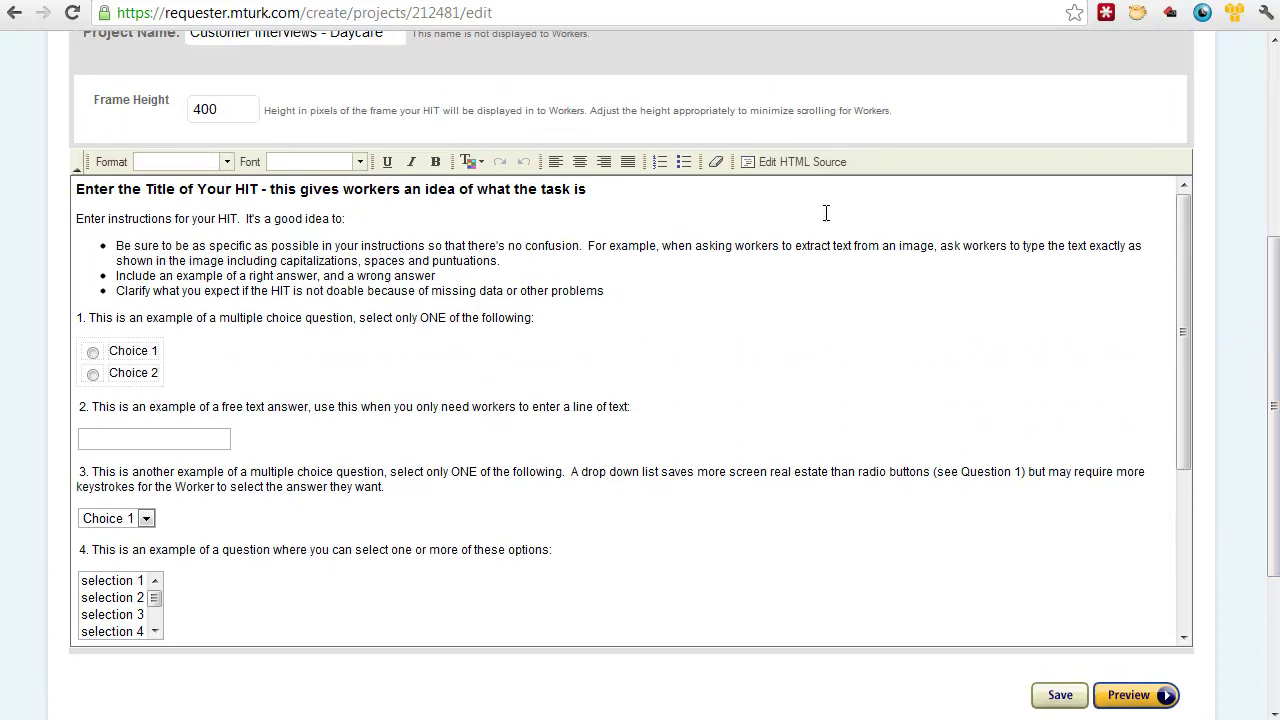
left_click(774, 162)
key("ctrl+a")
key("Delete")
key("alt+Tab")
key("Escape")
key("ctrl+v")
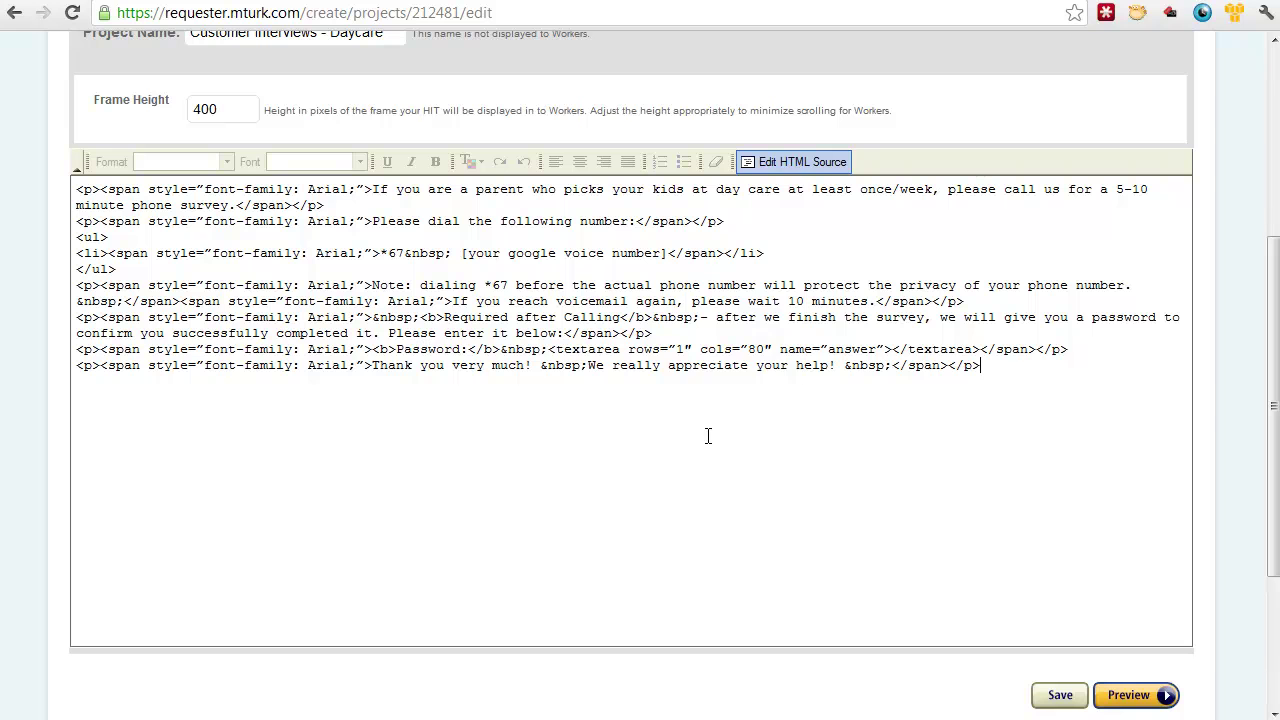
left_click(757, 163)
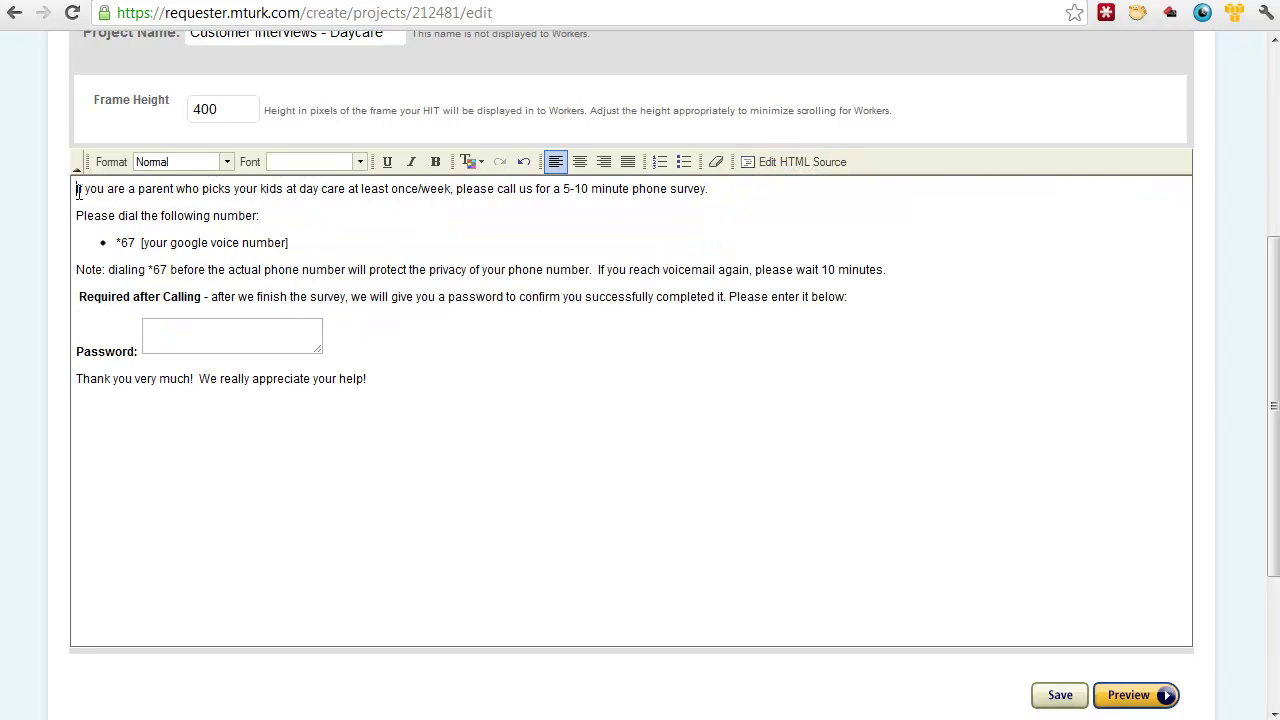
Step: Review the opening instruction and phone-number placeholder, then save and preview the layout
left_click_drag(78, 192, 741, 192)
left_click(741, 192)
left_click(142, 243)
left_click_drag(142, 243, 306, 248)
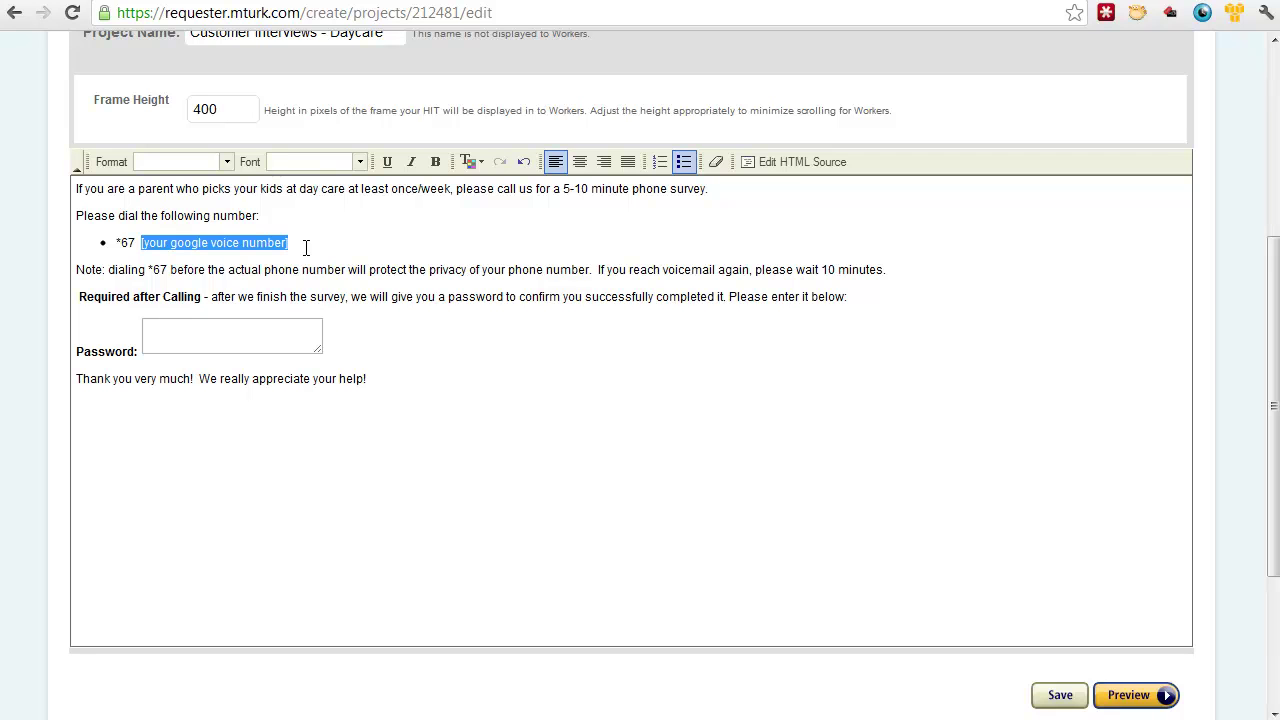
left_click(306, 248)
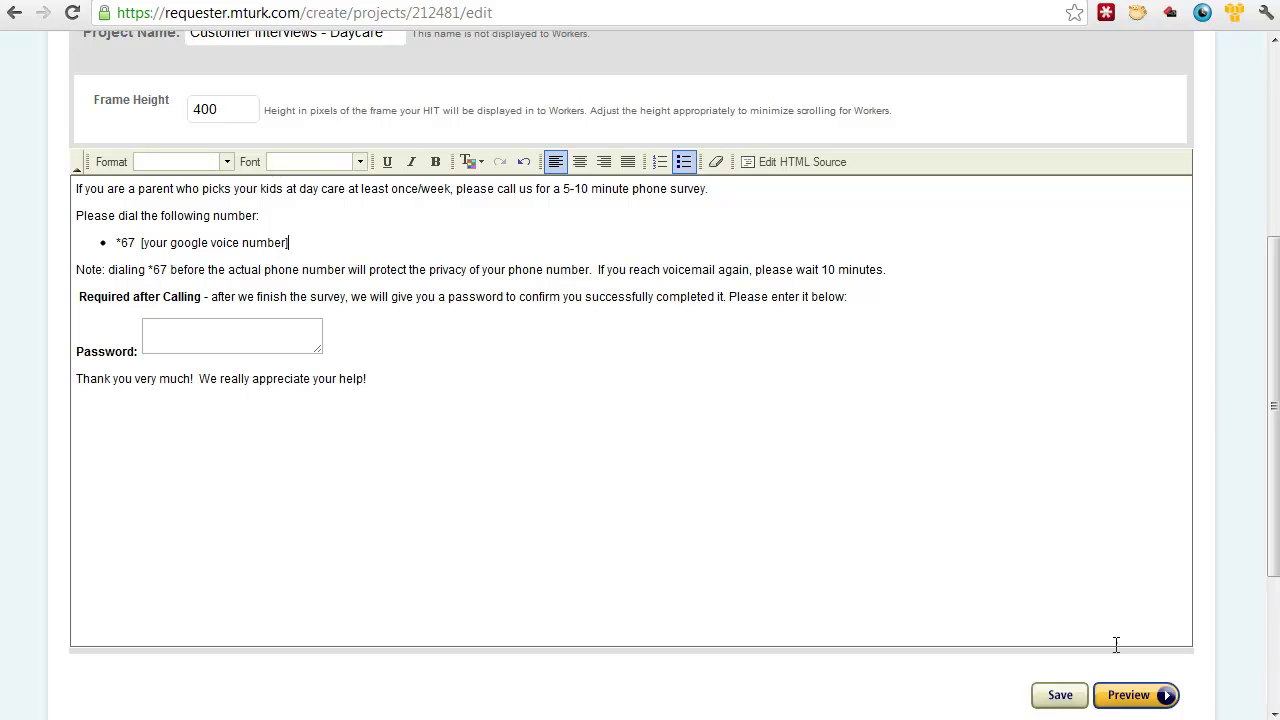
left_click(1130, 695)
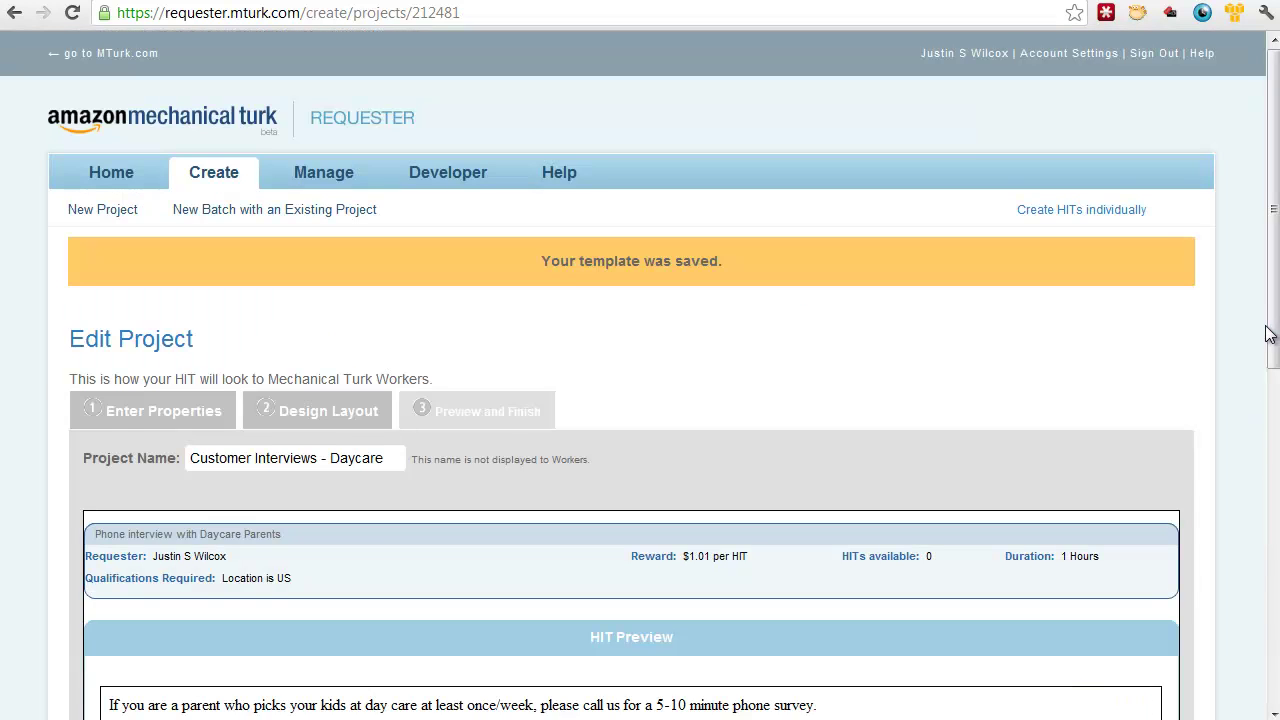
Step: Review the HIT preview and finish, saving Customer Interviews - Daycare to the project list
left_click_drag(1274, 318, 1276, 523)
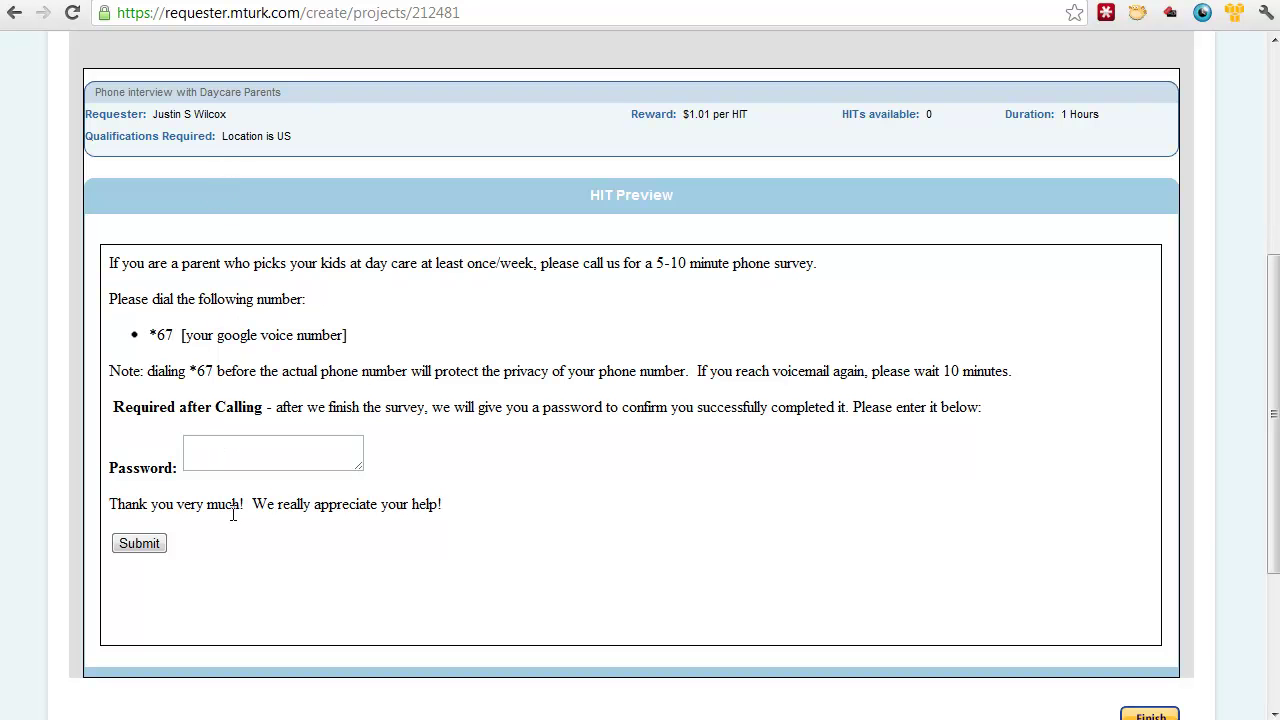
scroll(900, 500, "down", 2)
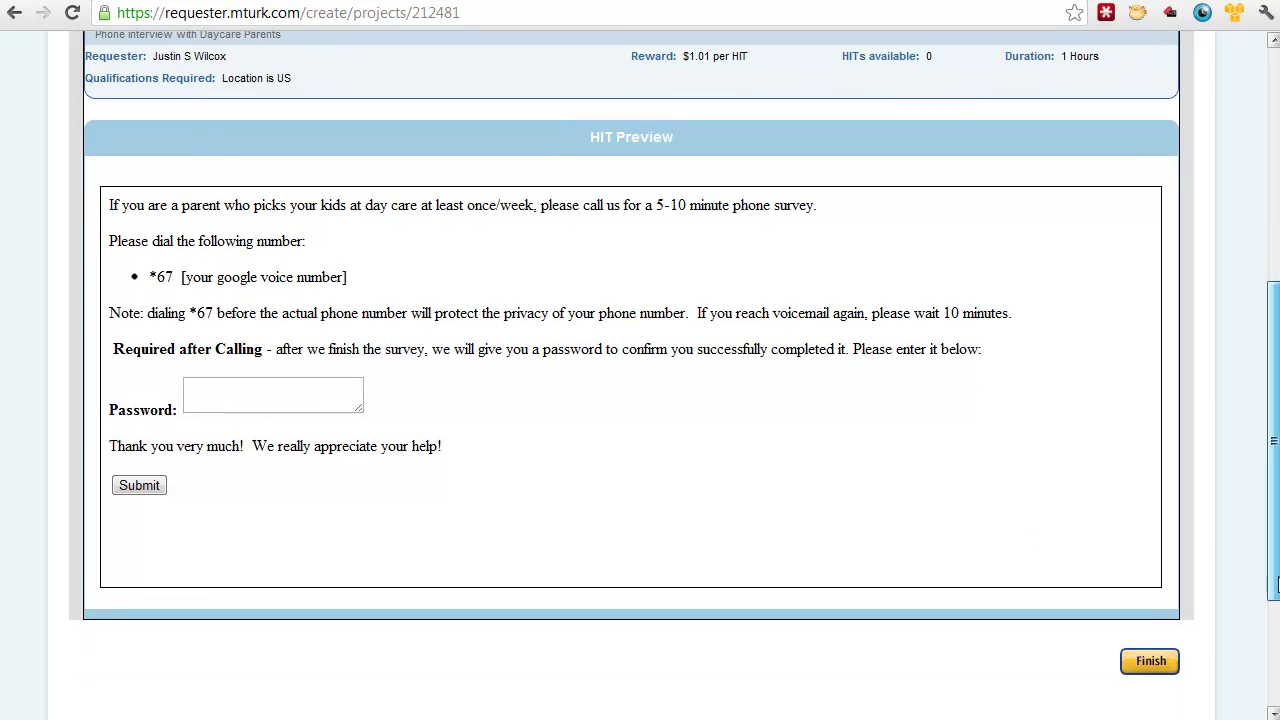
left_click(1155, 660)
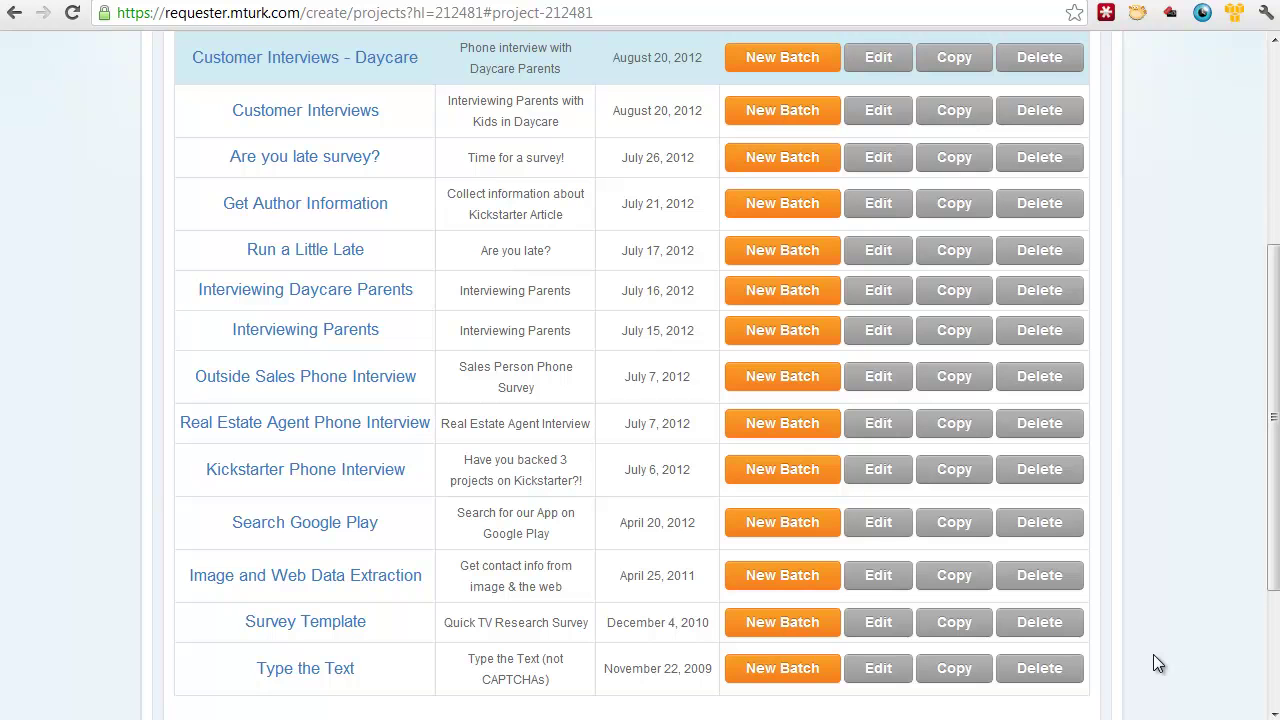
left_click_drag(1273, 580, 1273, 415)
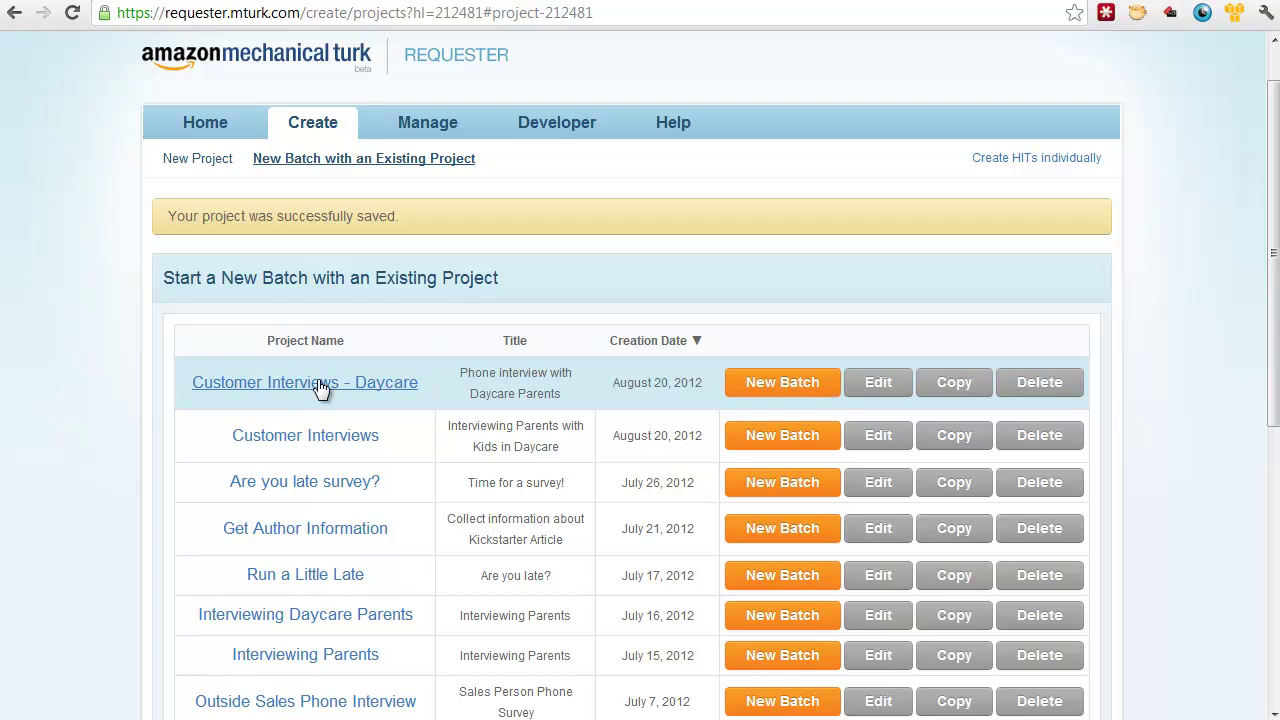
Step: Create a new batch from Customer Interviews - Daycare and continue past its preview
left_click(778, 390)
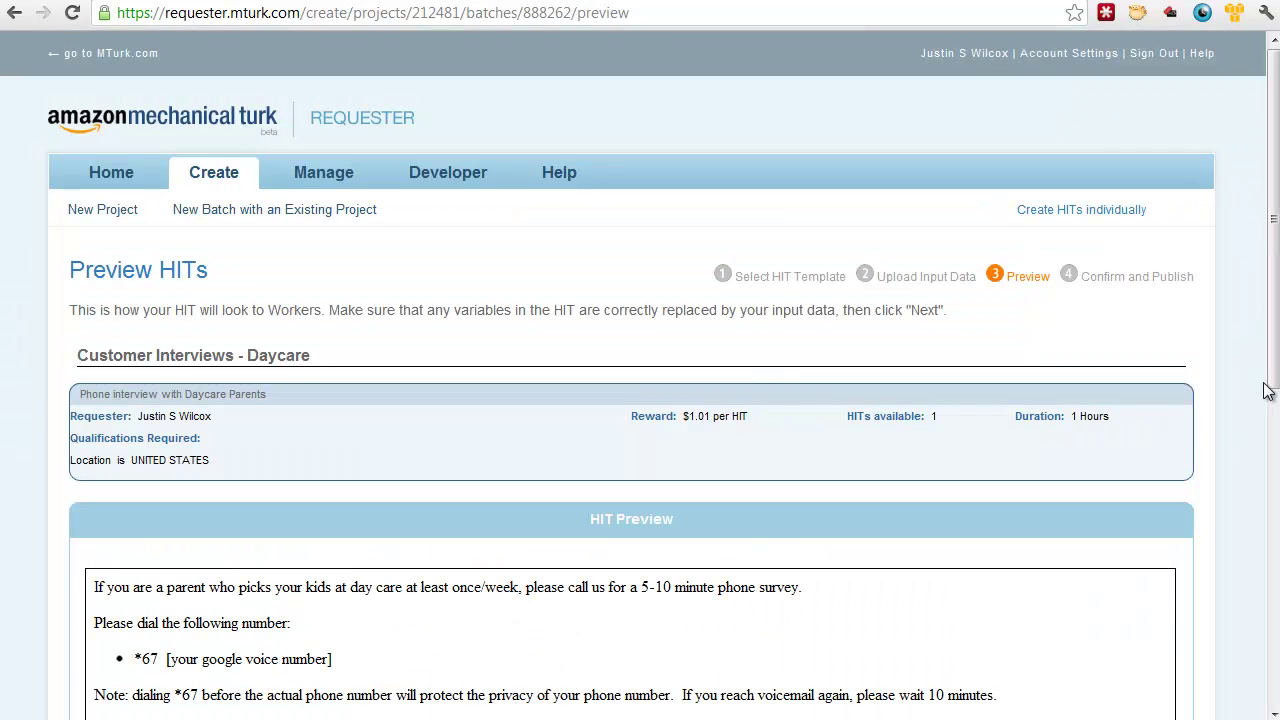
left_click_drag(1271, 376, 1271, 514)
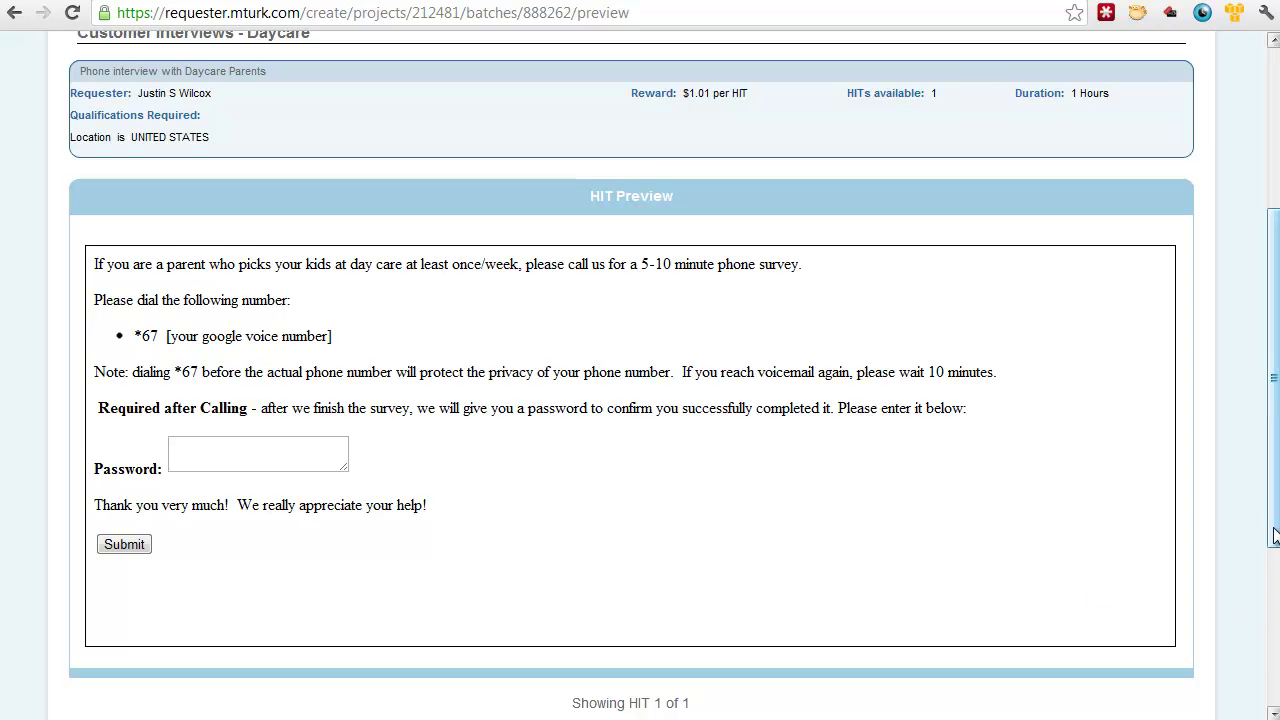
scroll(1274, 560, "down", 2)
left_click(1138, 603)
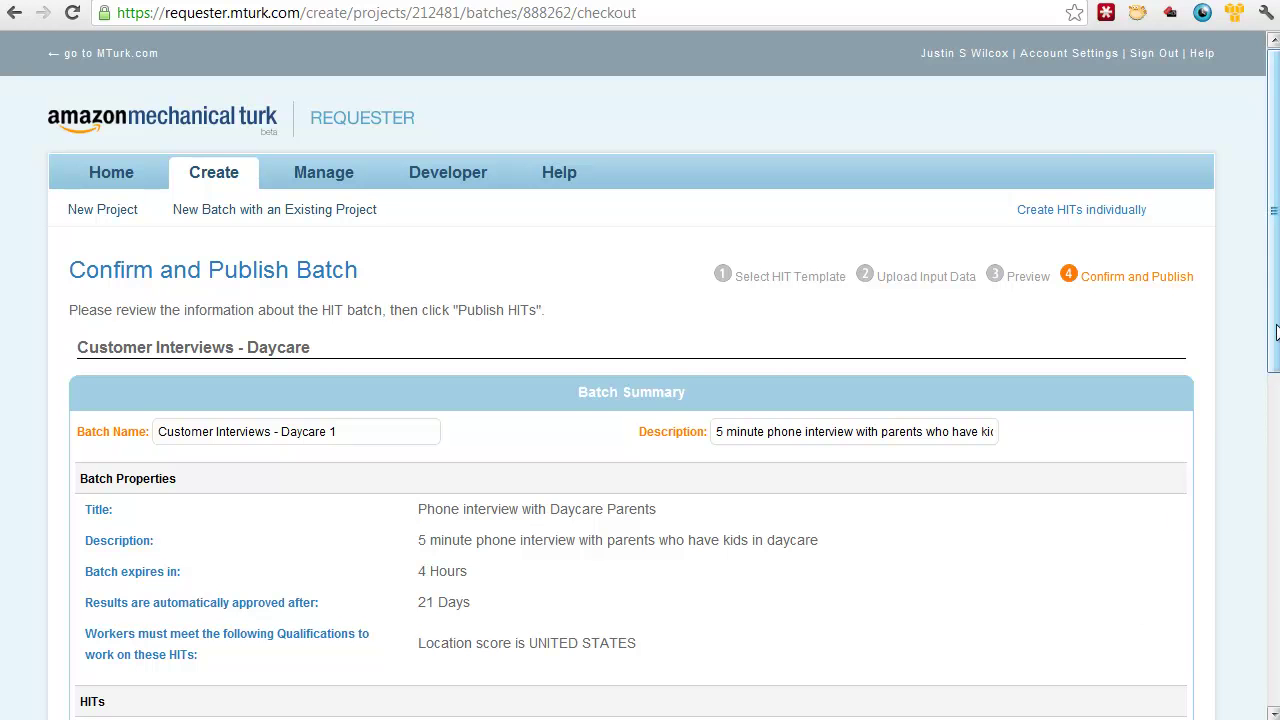
Step: Check the summary of 1 HIT with 4 assignments, then publish the batch
scroll(1274, 450, "down", 3)
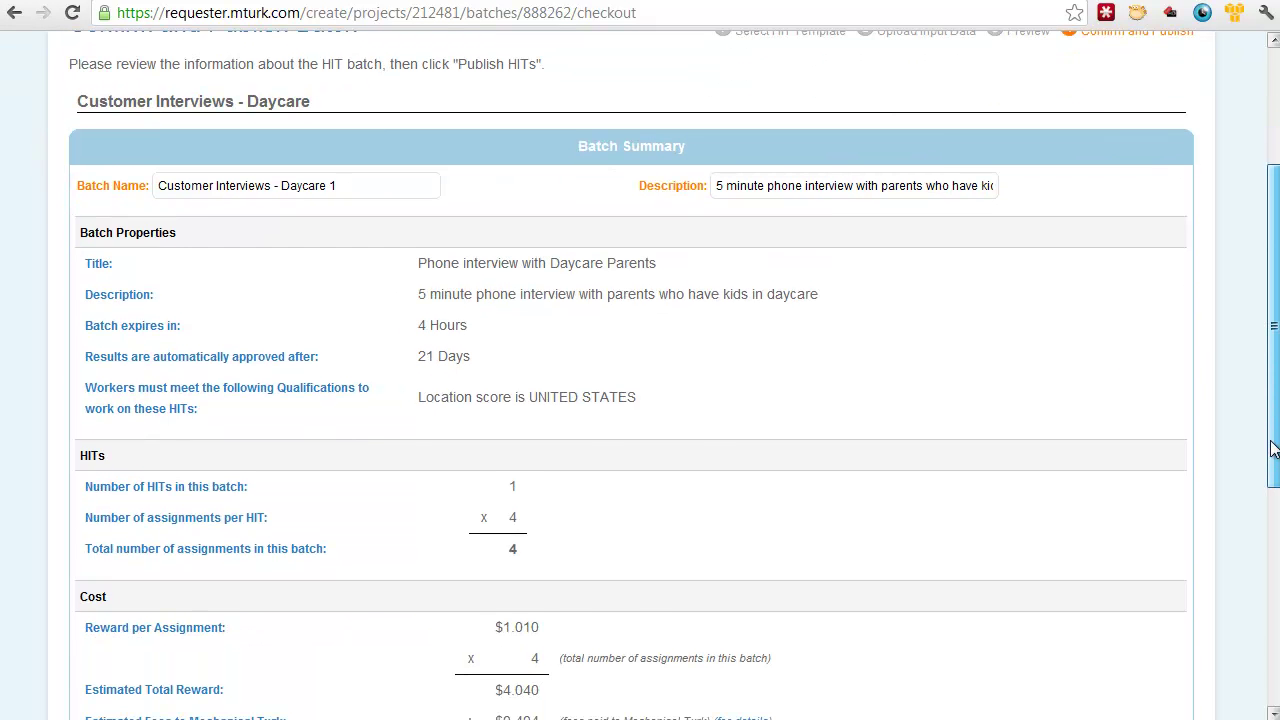
left_click_drag(1271, 449, 1250, 540)
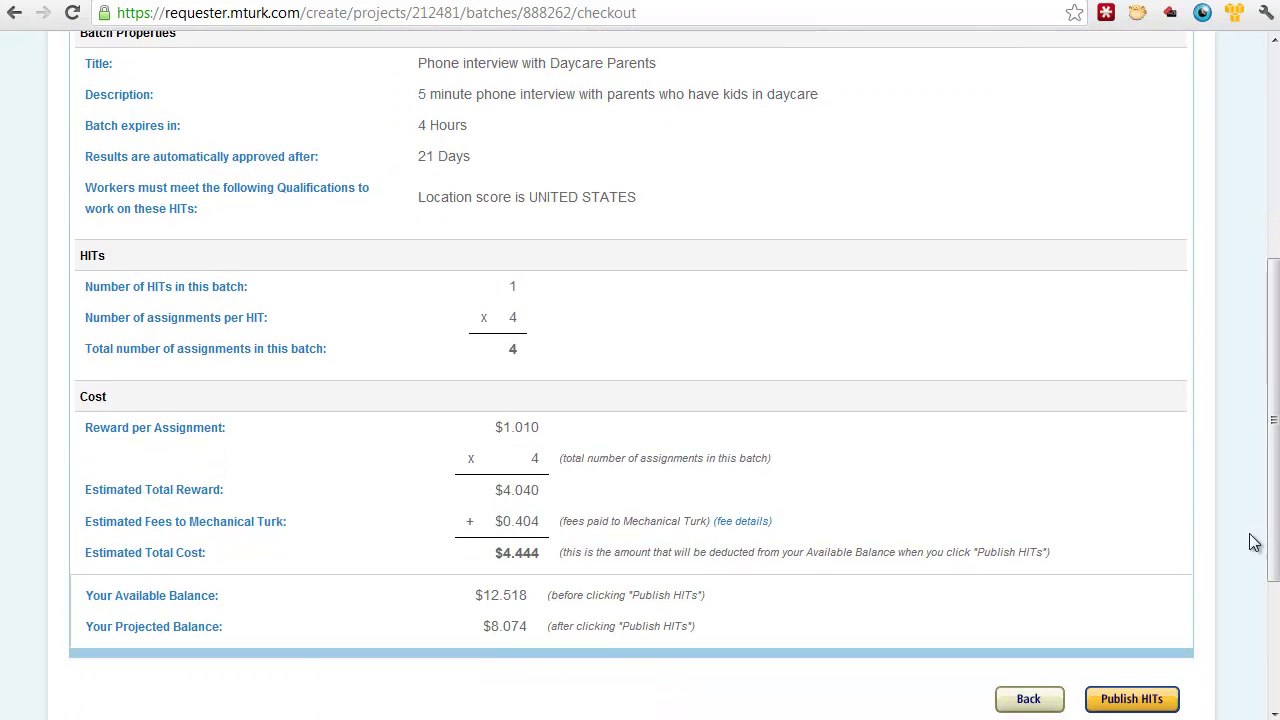
left_click_drag(510, 287, 520, 287)
left_click(520, 287)
left_click_drag(517, 317, 505, 318)
left_click(502, 328)
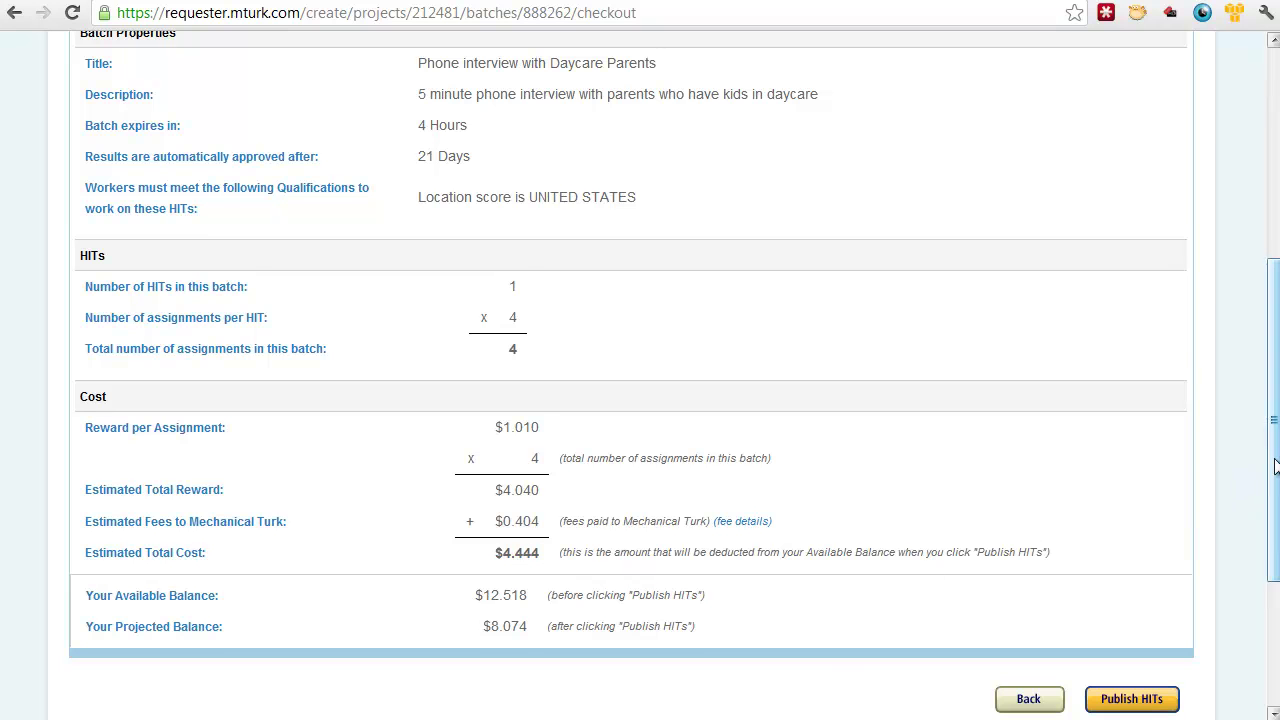
left_click_drag(1274, 468, 1274, 482)
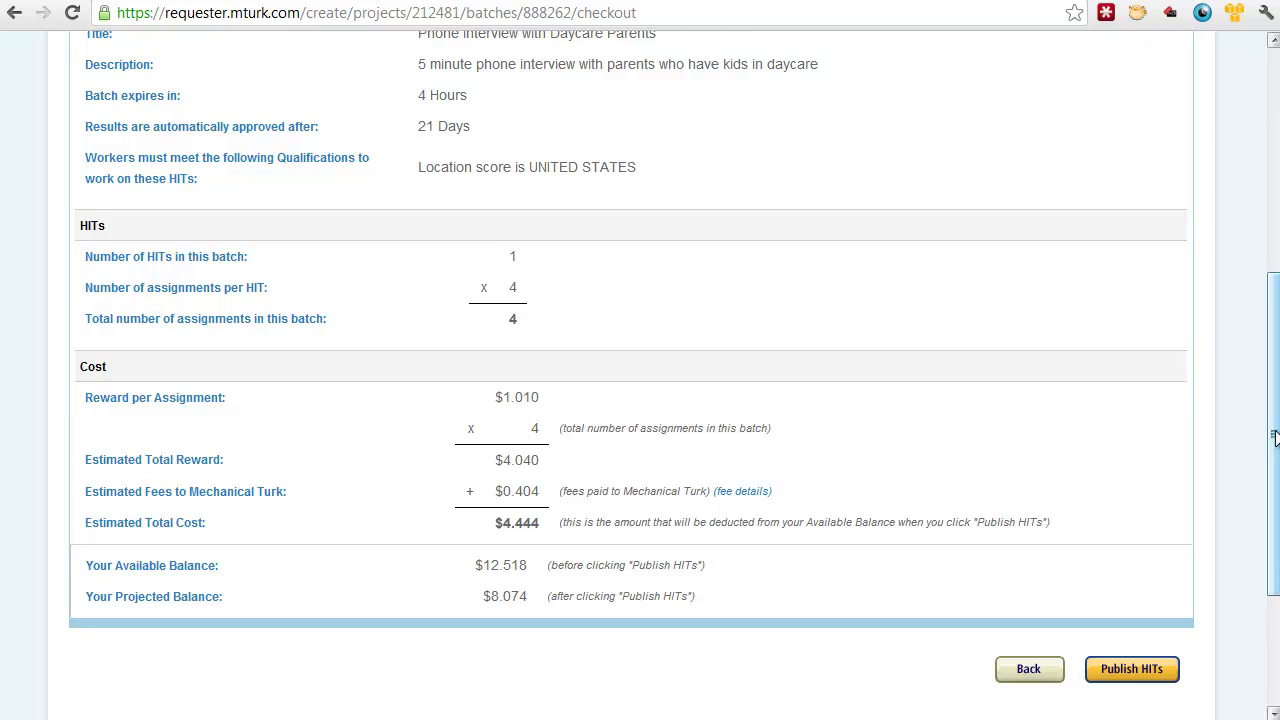
left_click(1124, 676)
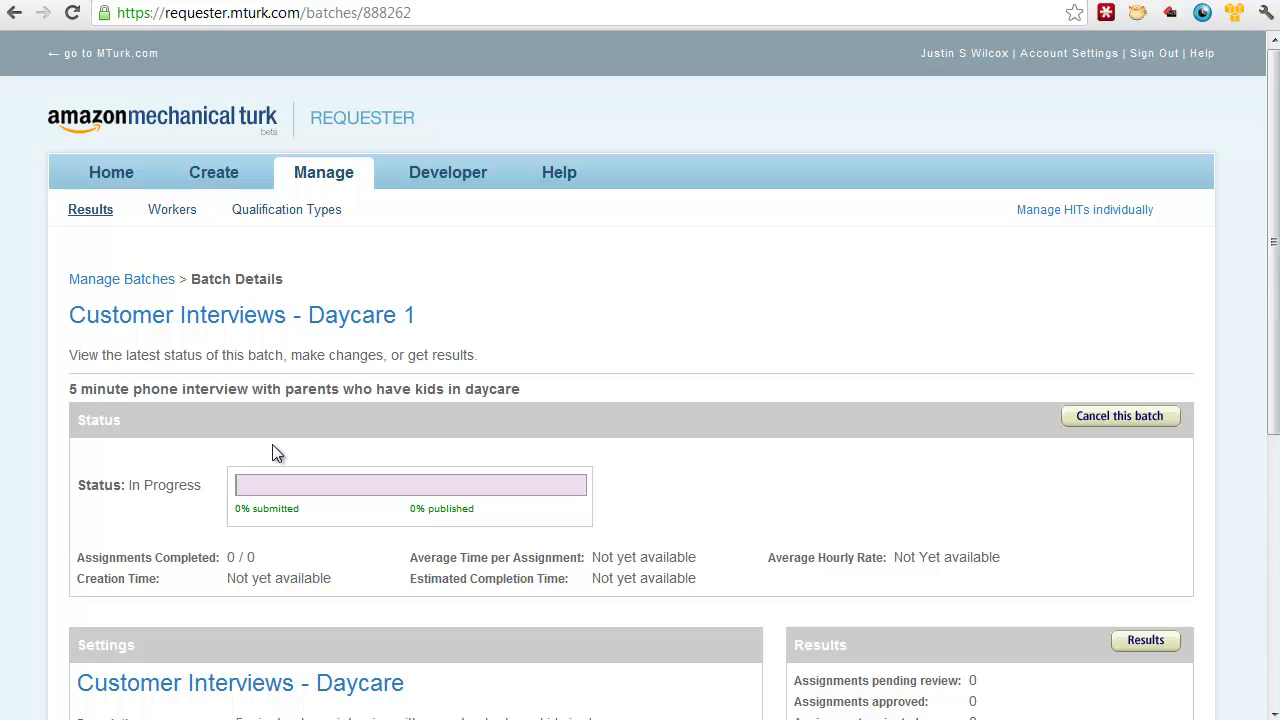
Step: Verify Customer Interviews - Daycare 1 is 100% published with 0/4 assignments completed
left_click_drag(408, 518, 480, 518)
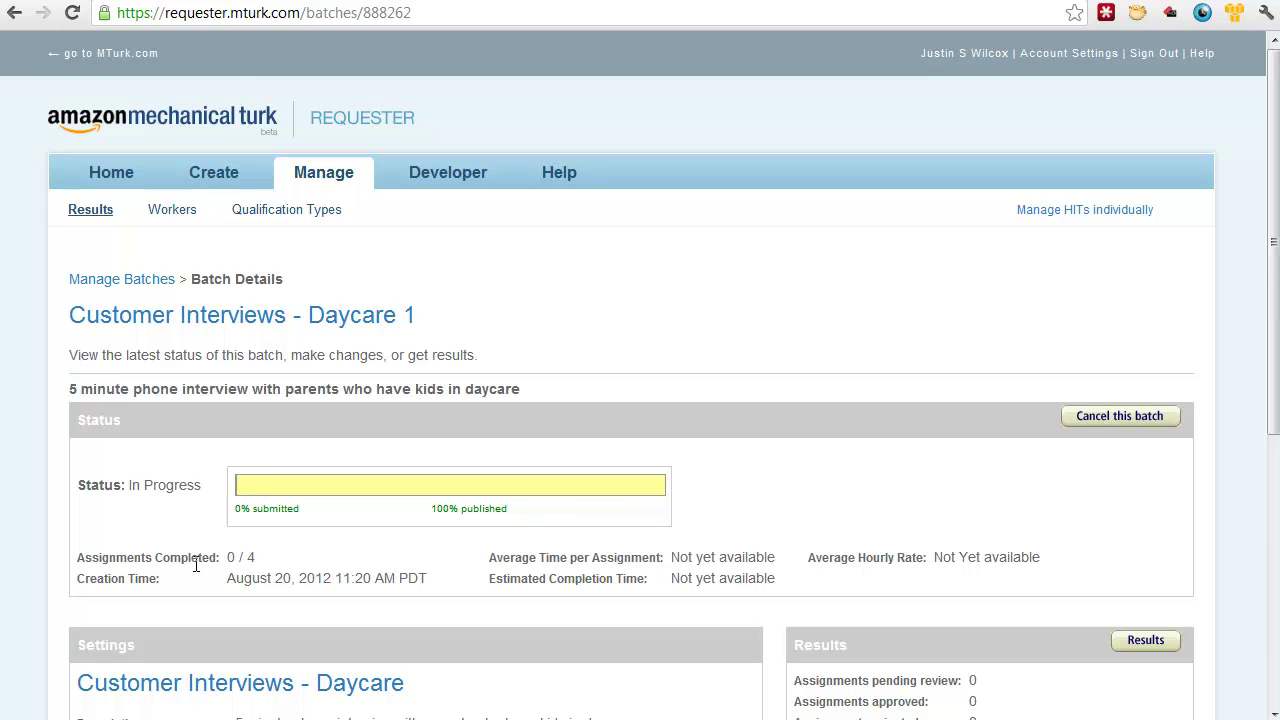
left_click(237, 16)
Step: Go to the mturk.com worker site and search HITs for 'daycare'
type("mturk.com")
key("Return")
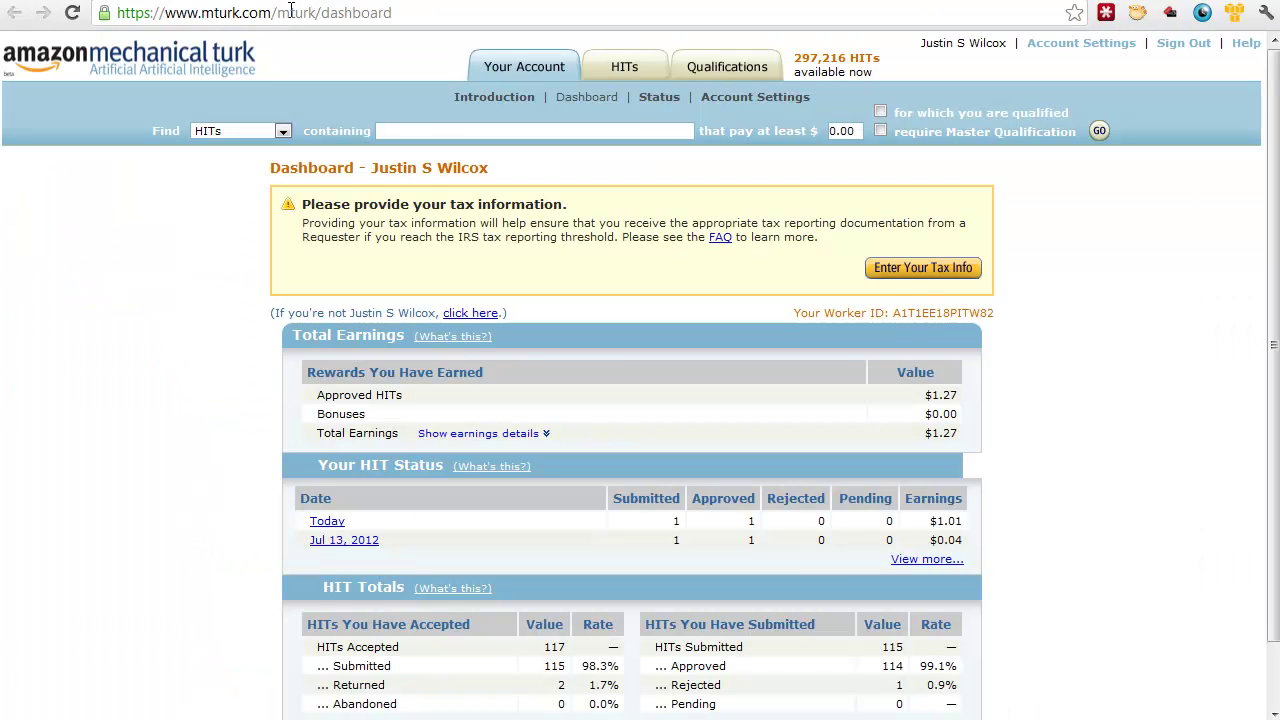
left_click(434, 122)
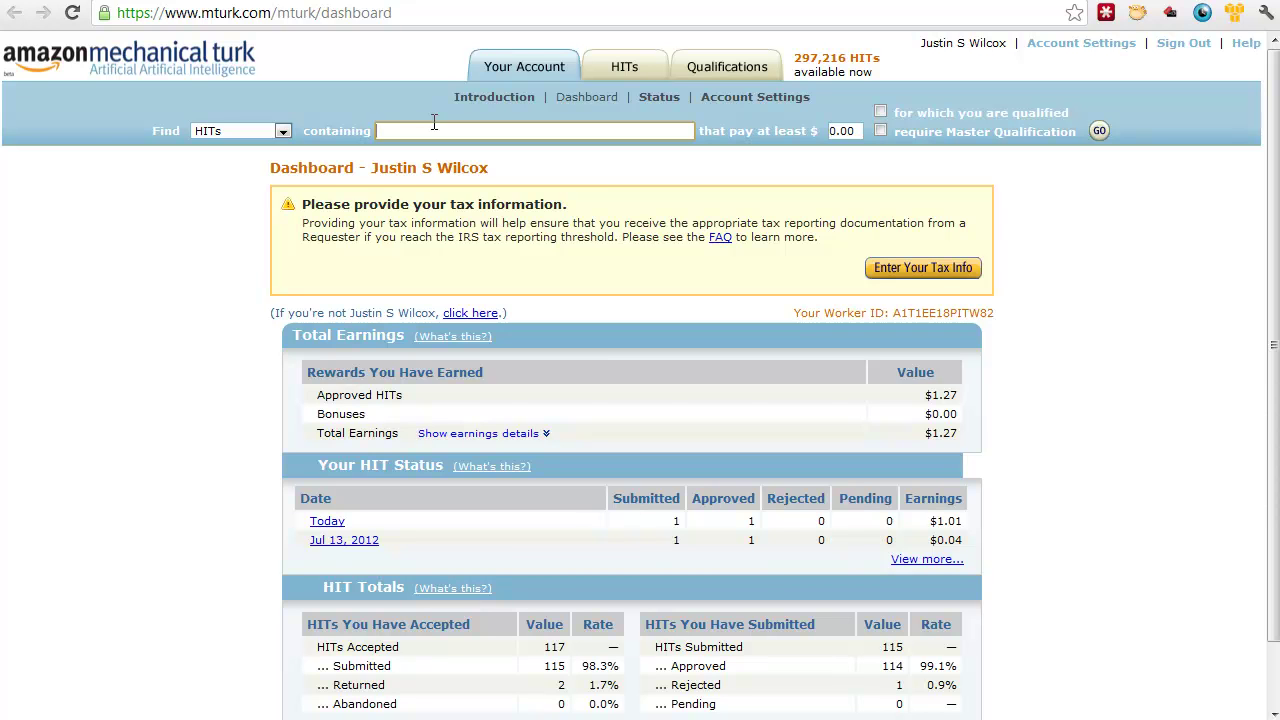
type("daycare")
key("Return")
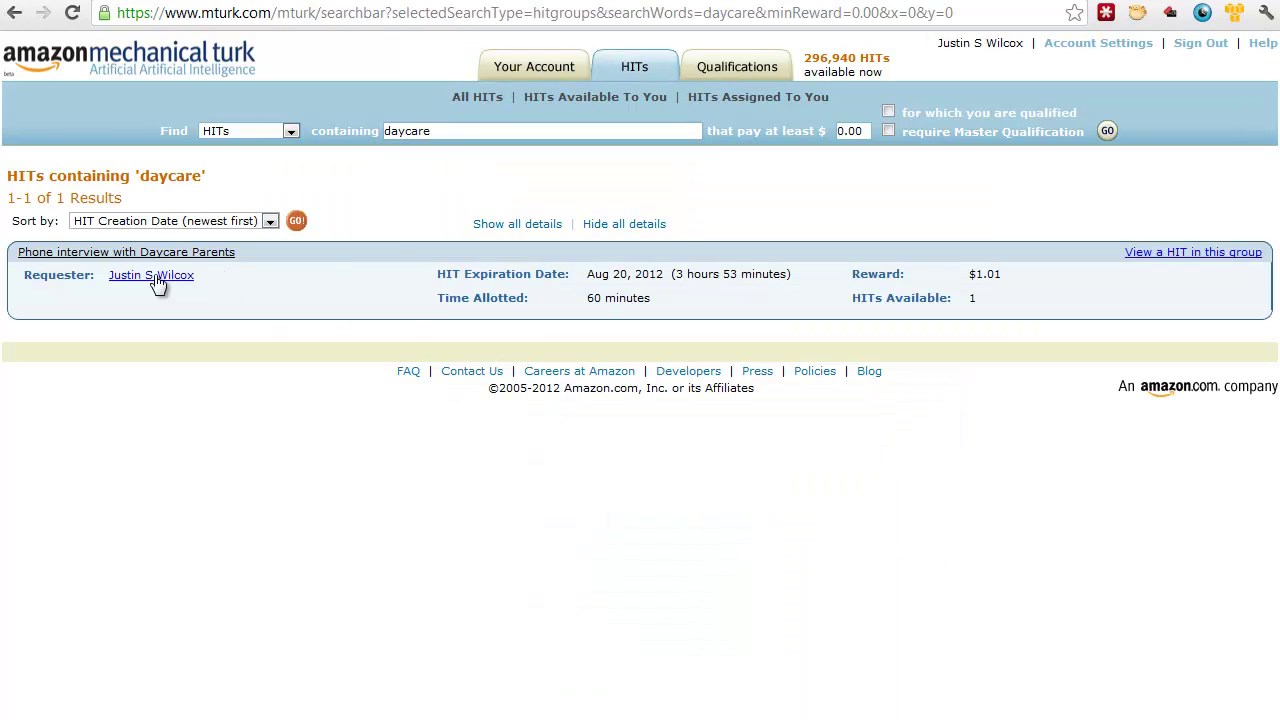
Step: Preview the Phone interview with Daycare Parents HIT and accept it, starting its 60-minute timer
left_click(1151, 256)
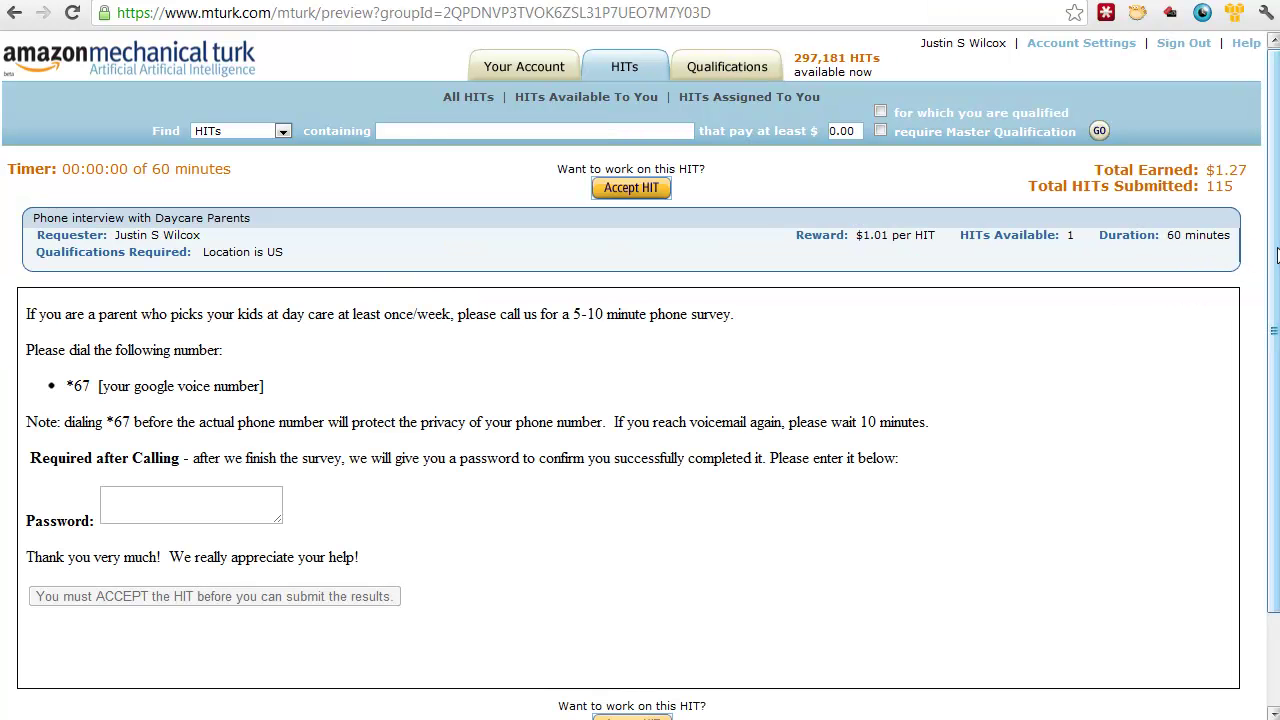
left_click_drag(1277, 249, 1262, 310)
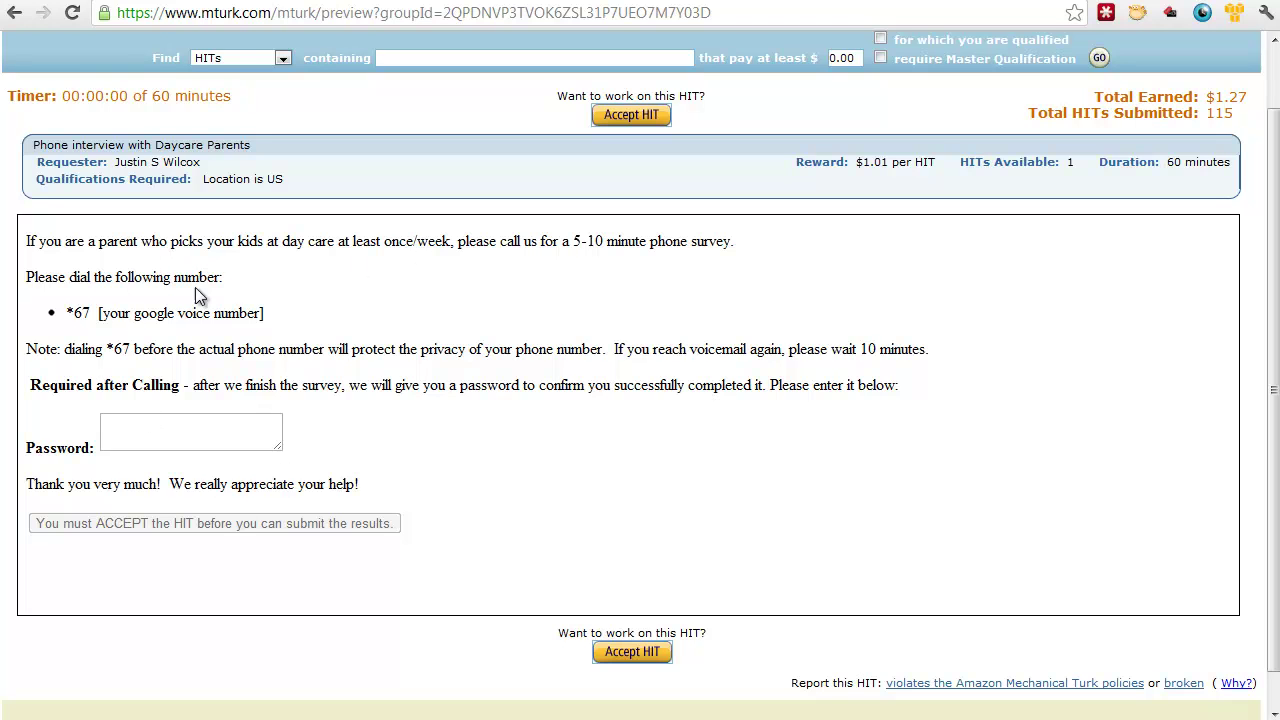
left_click_drag(99, 311, 277, 311)
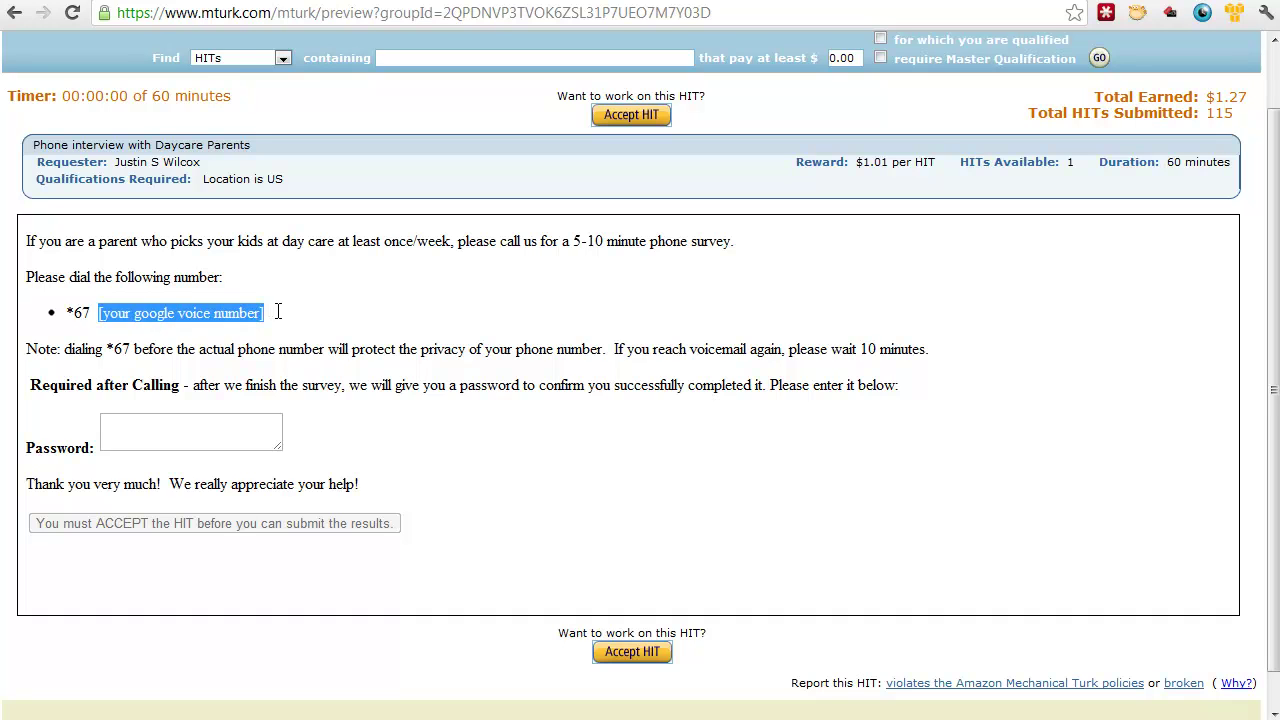
left_click(280, 313)
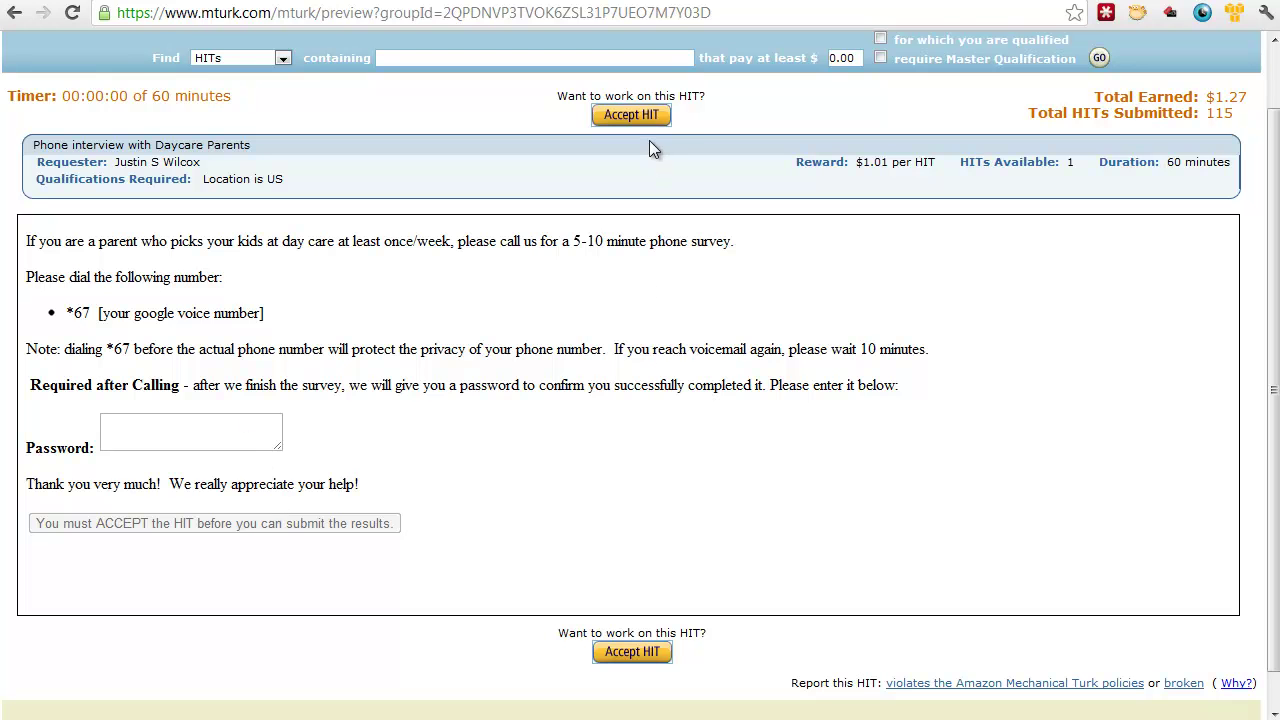
left_click(632, 116)
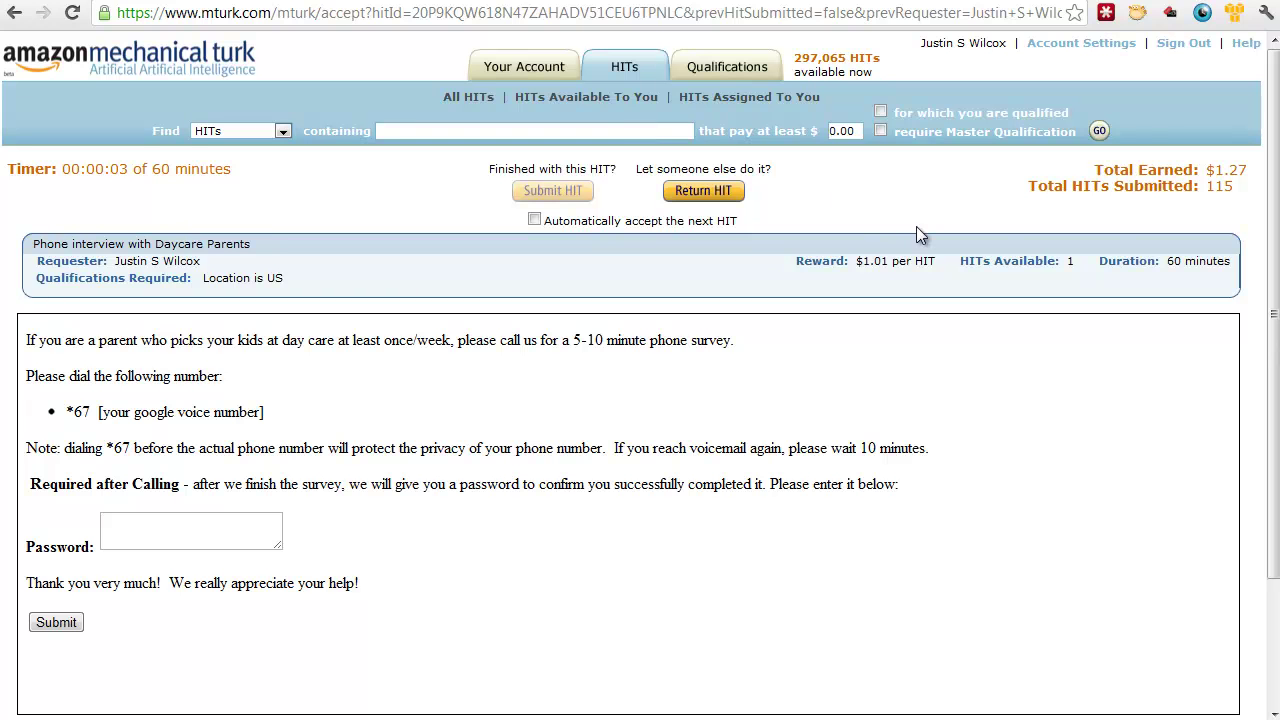
Step: Enter the survey password, submit the daycare HIT, and return to the requester's batch pages
left_click_drag(1270, 204, 1270, 272)
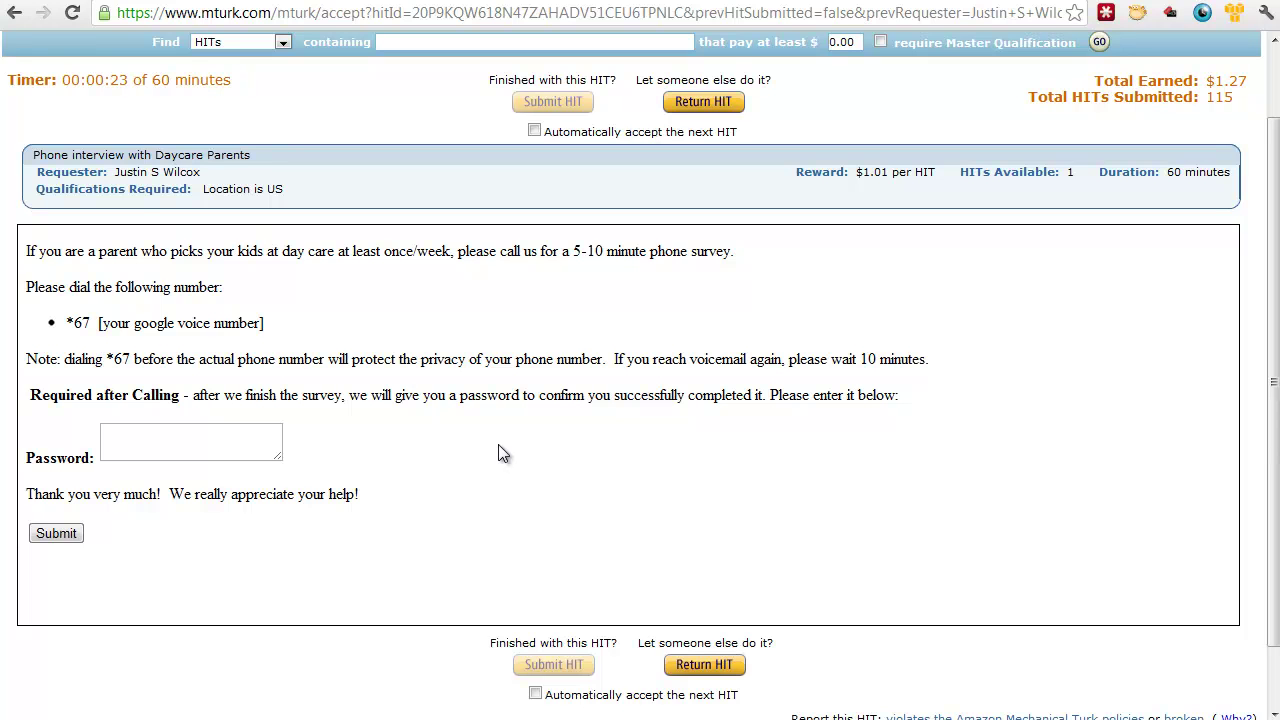
left_click_drag(142, 250, 432, 256)
left_click(431, 256)
left_click(190, 453)
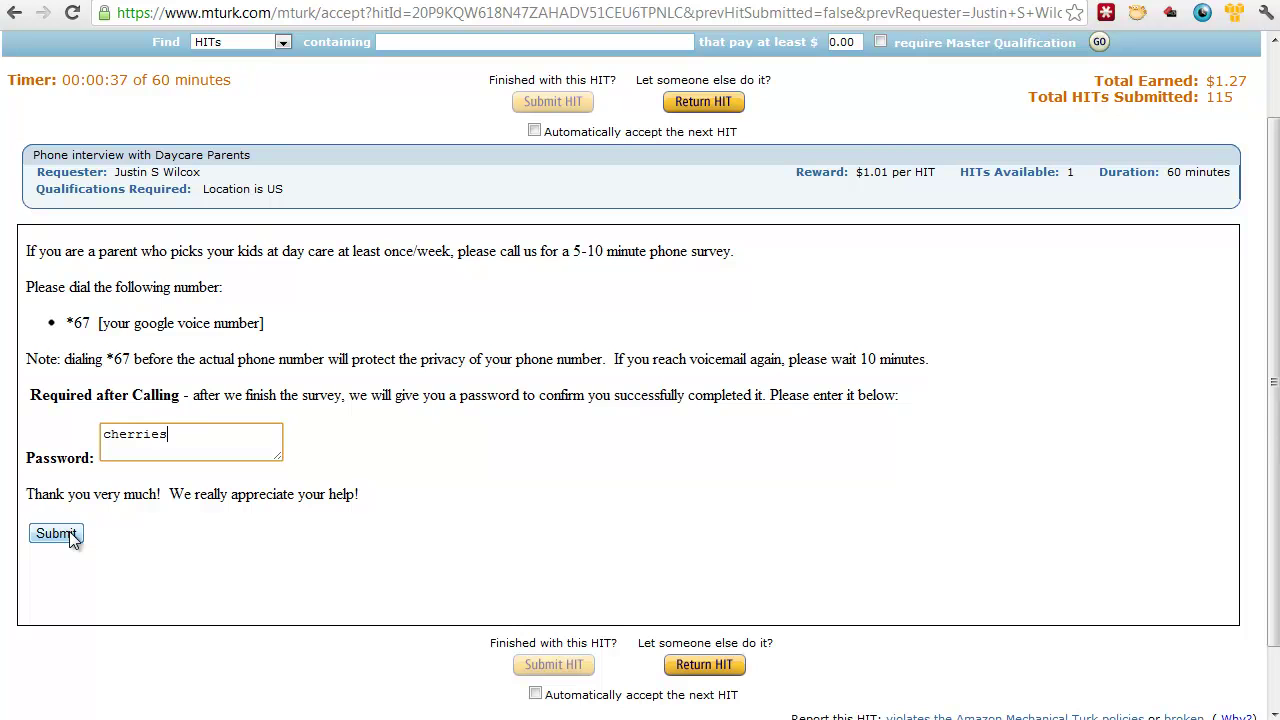
left_click(72, 538)
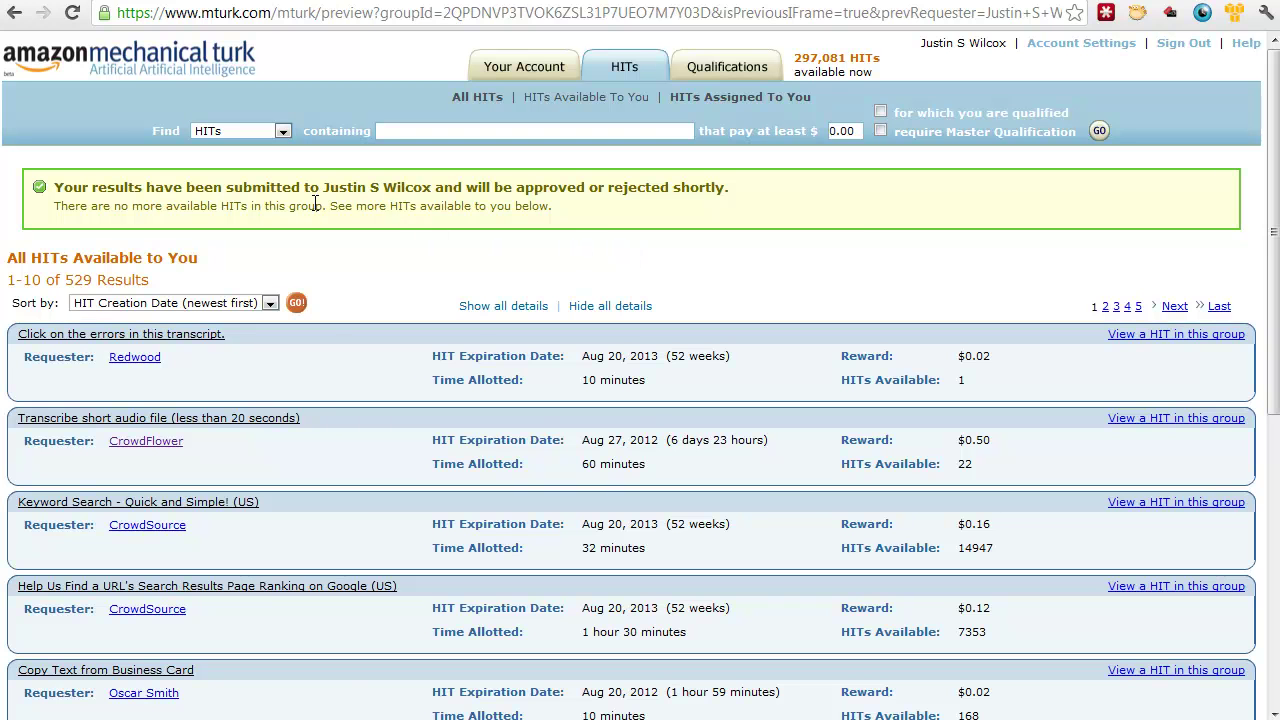
key("ctrl+Tab")
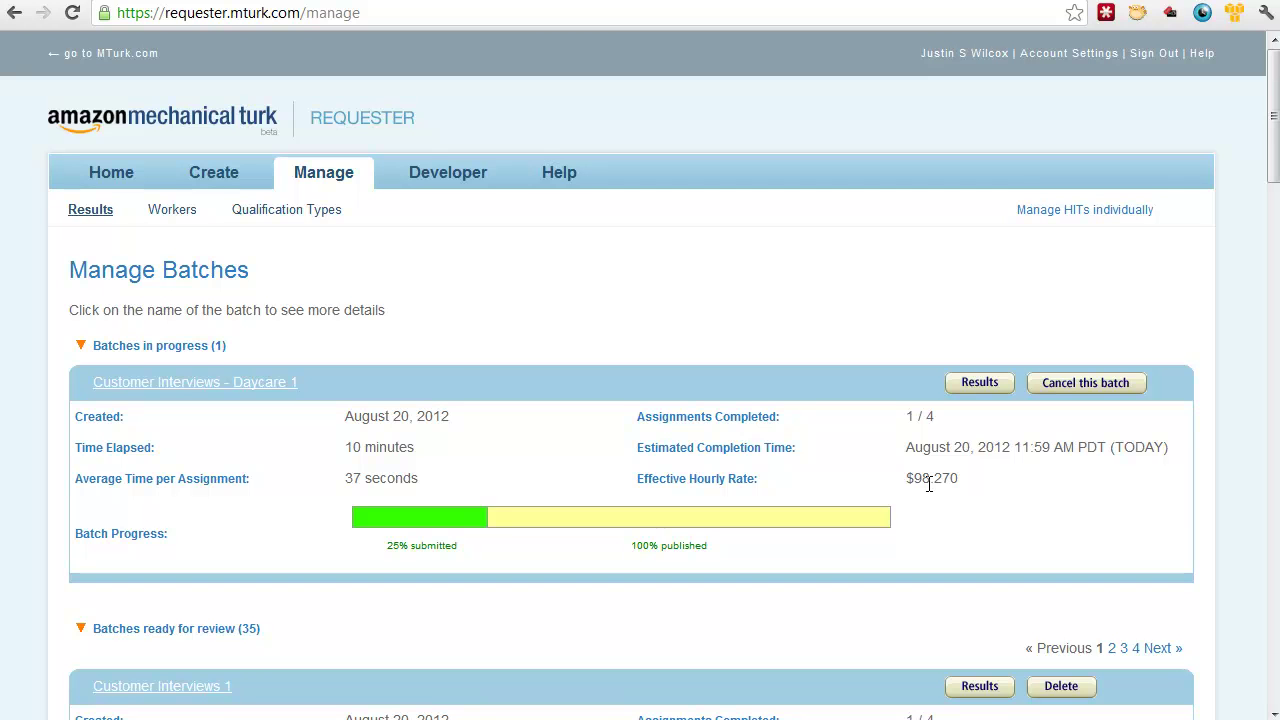
Step: Open the Customer Interviews - Daycare 1 results and approve the one submitted assignment
left_click(969, 392)
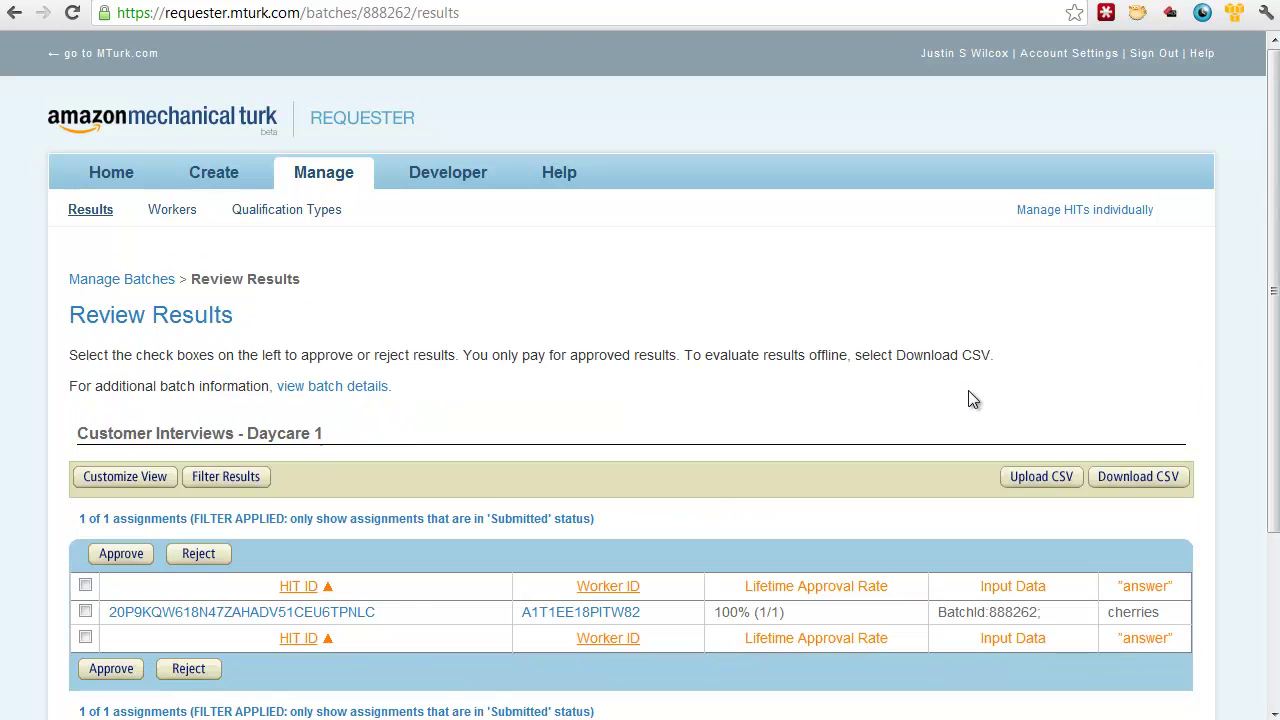
left_click_drag(1272, 386, 1272, 472)
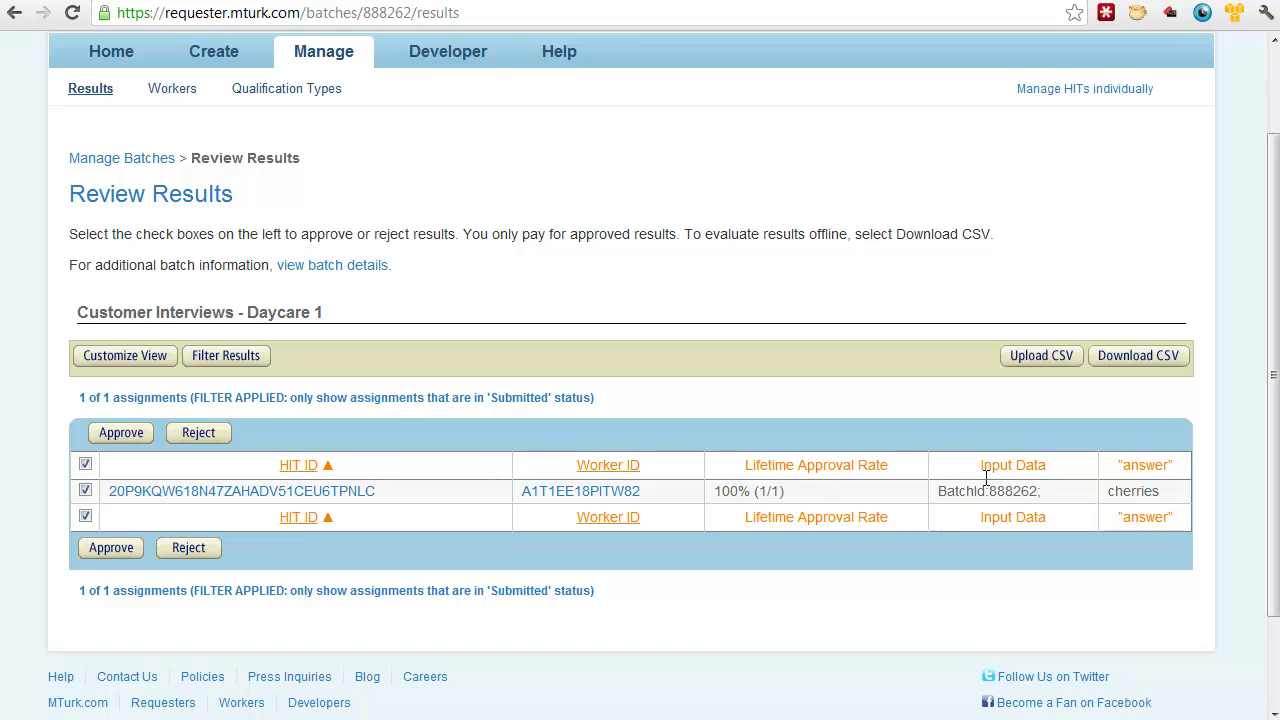
left_click_drag(1160, 491, 1108, 491)
left_click(1113, 495)
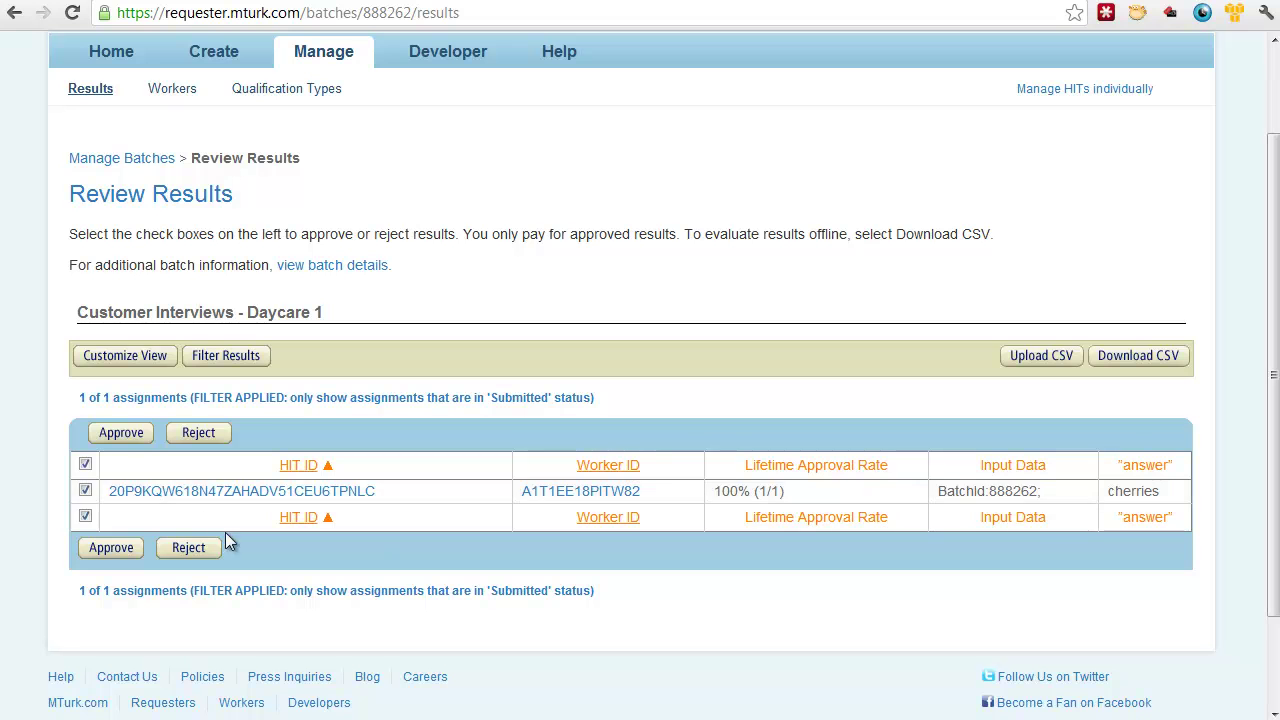
left_click(117, 440)
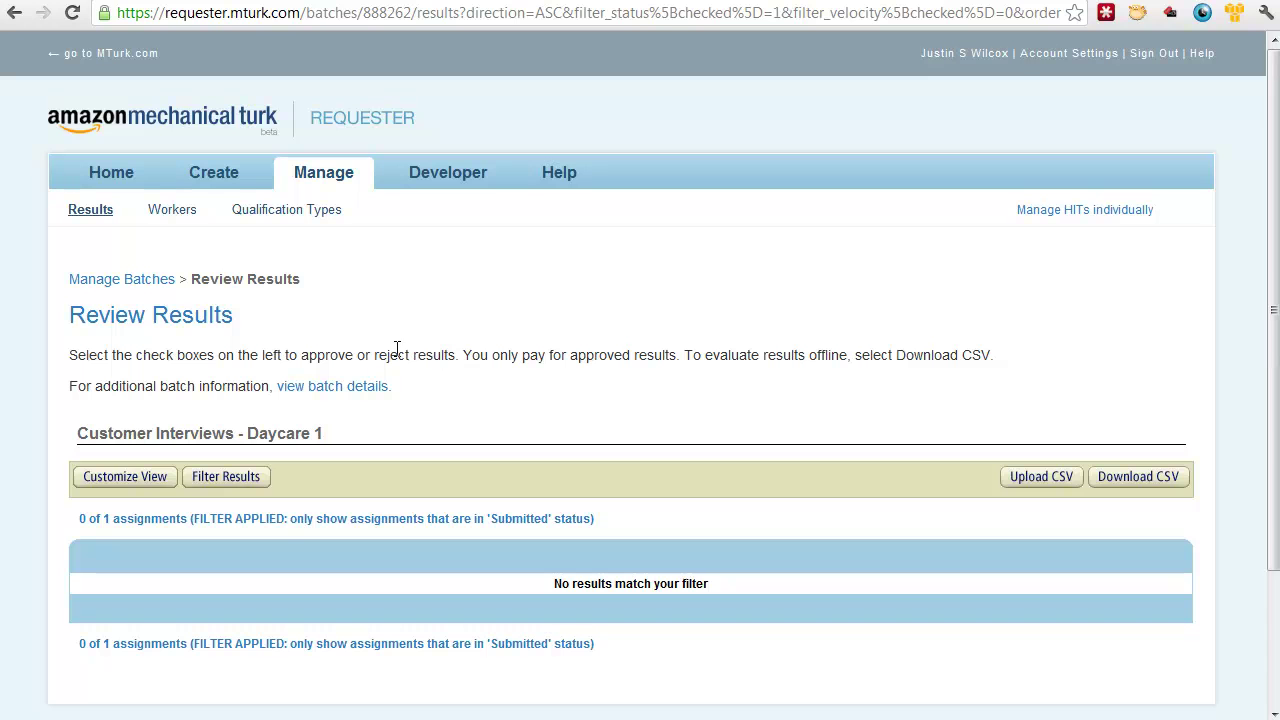
Step: From the Manage Batches list, cancel Customer Interviews - Daycare 1 and confirm with Yes
left_click(340, 192)
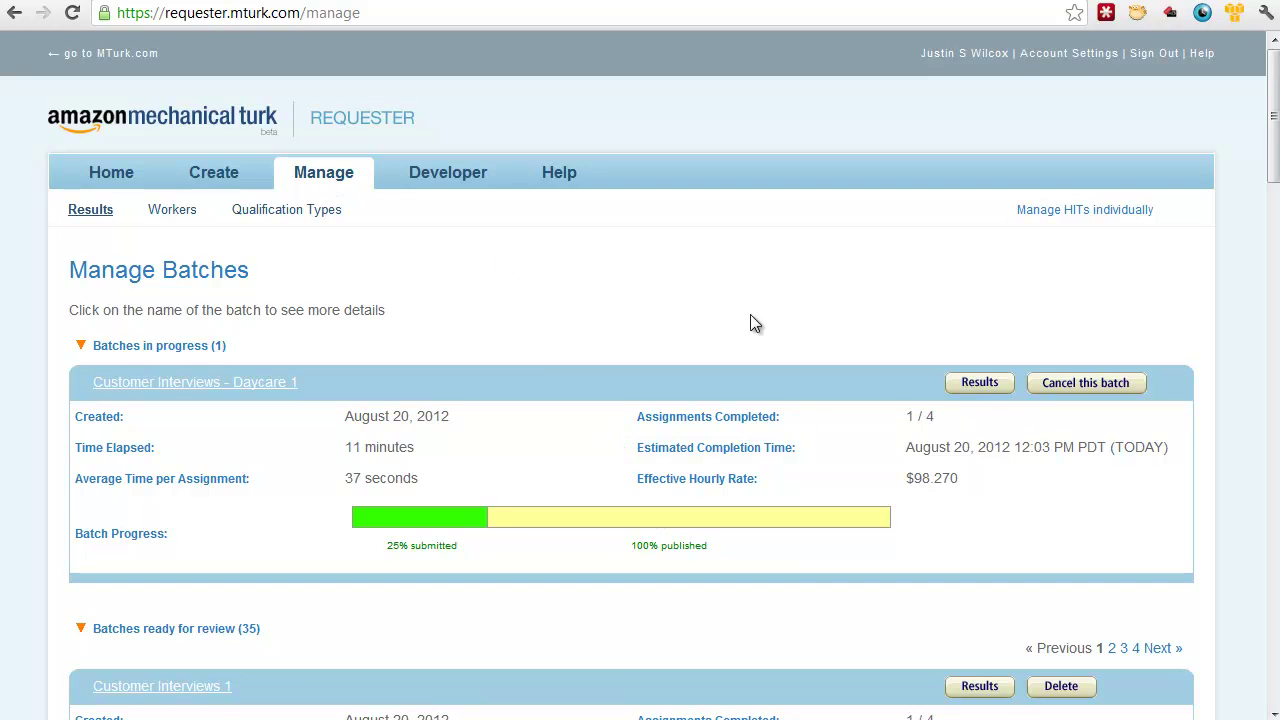
left_click(1097, 390)
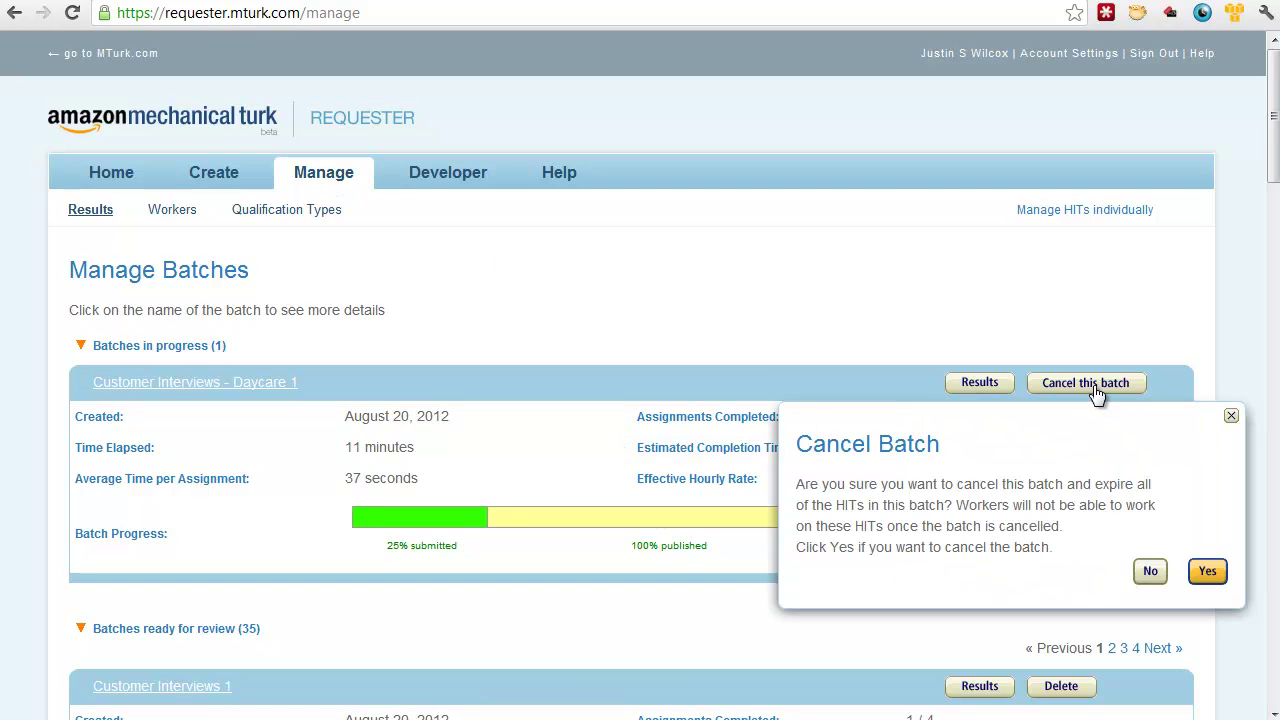
left_click(1203, 576)
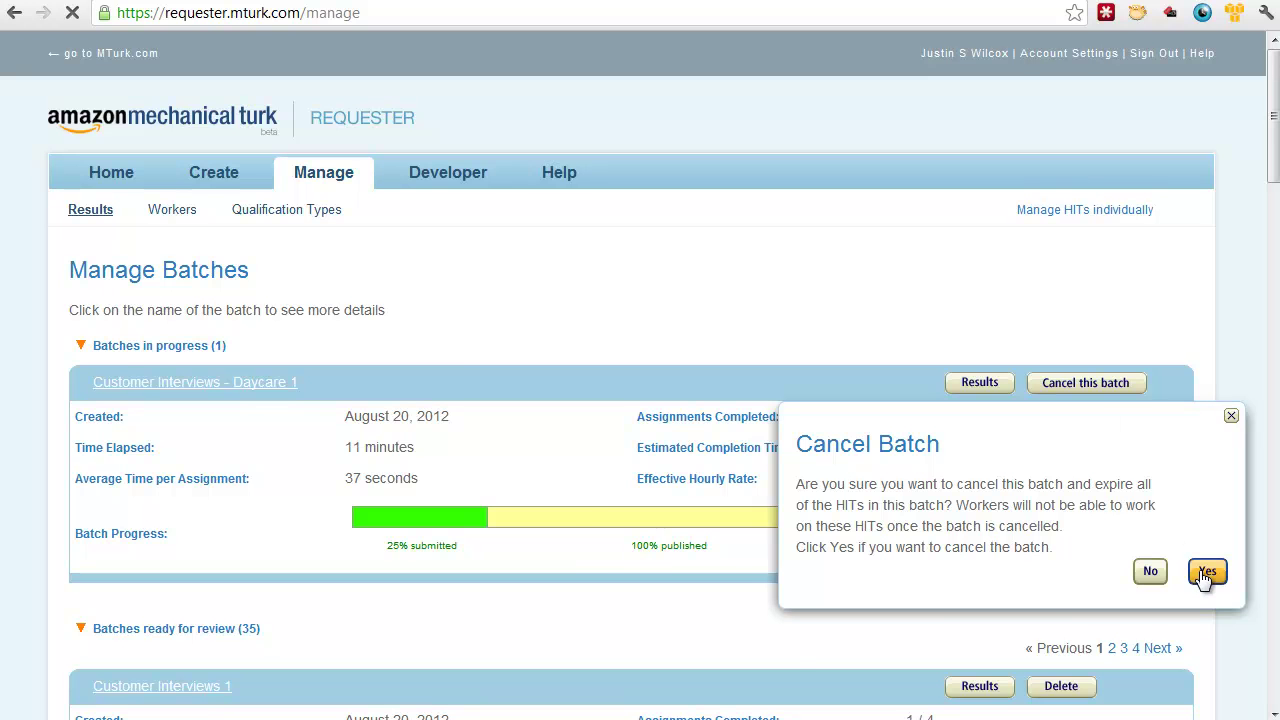